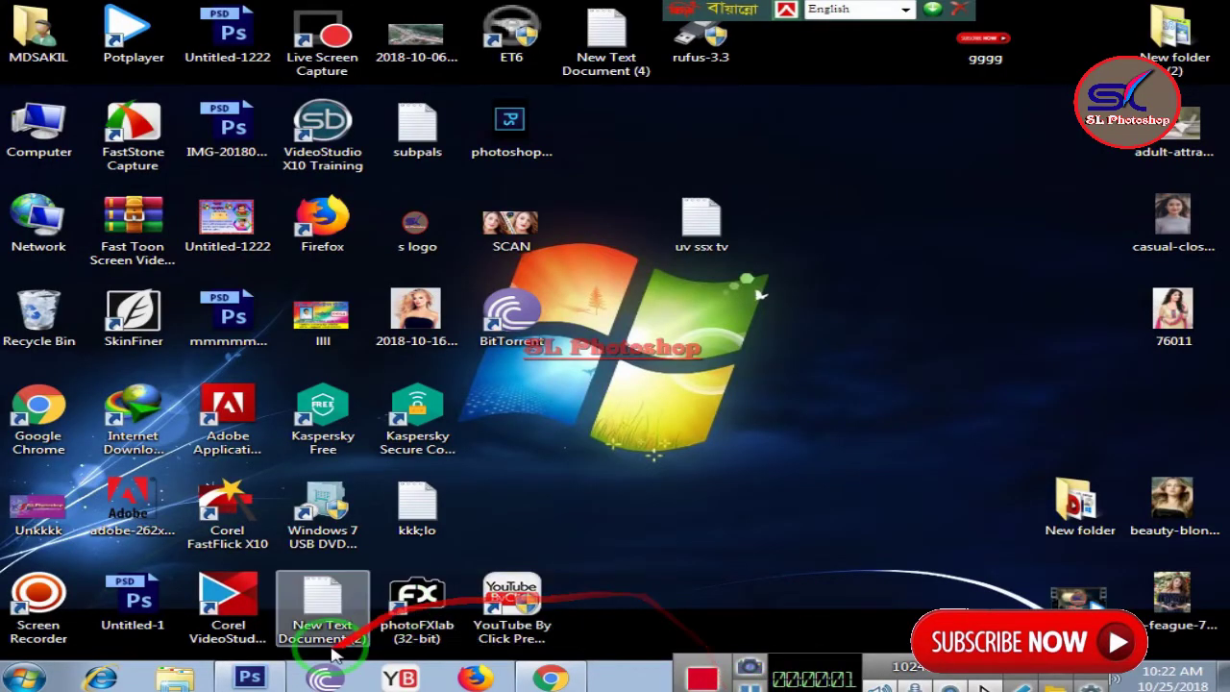
- Duplicate the portrait's Background layer as Background copy and turn off the original Background's visibility
click(250, 679)
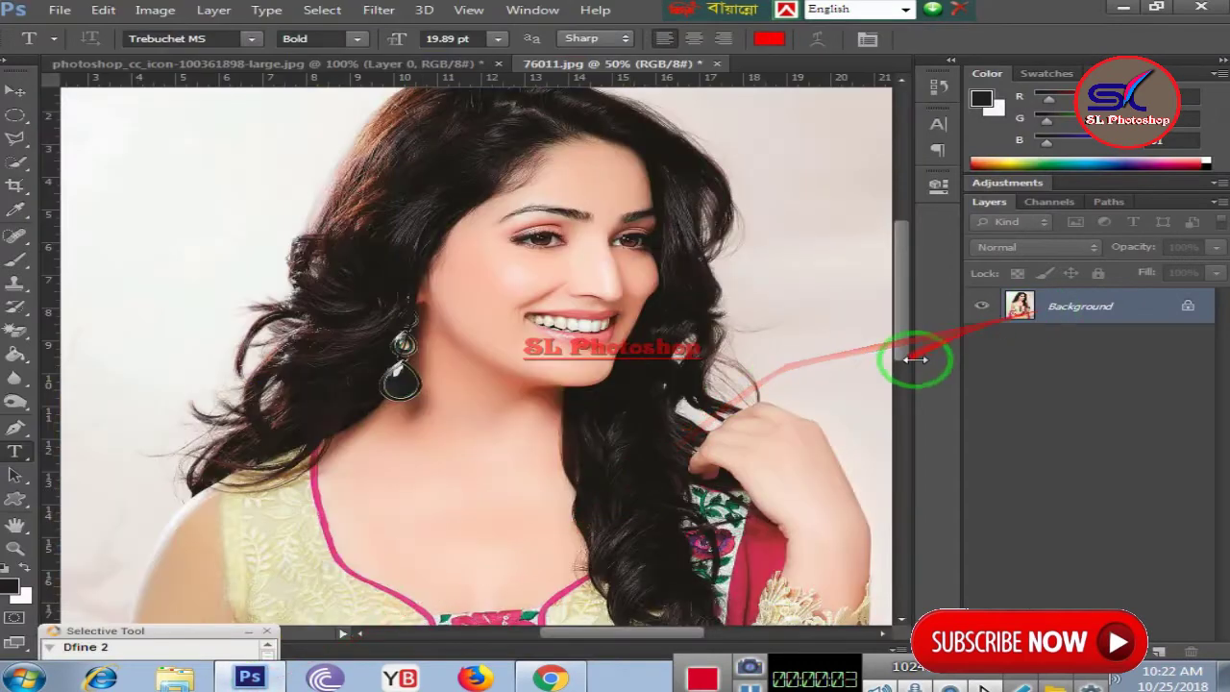
right_click(1104, 317)
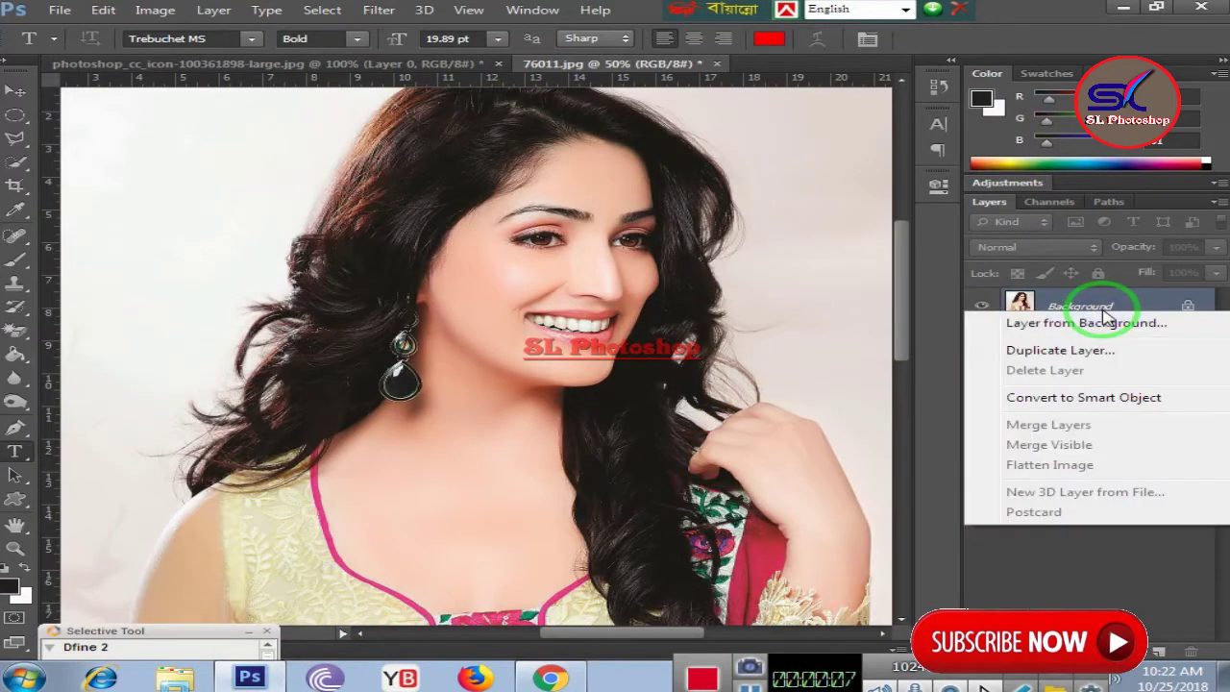
click(1084, 349)
click(816, 201)
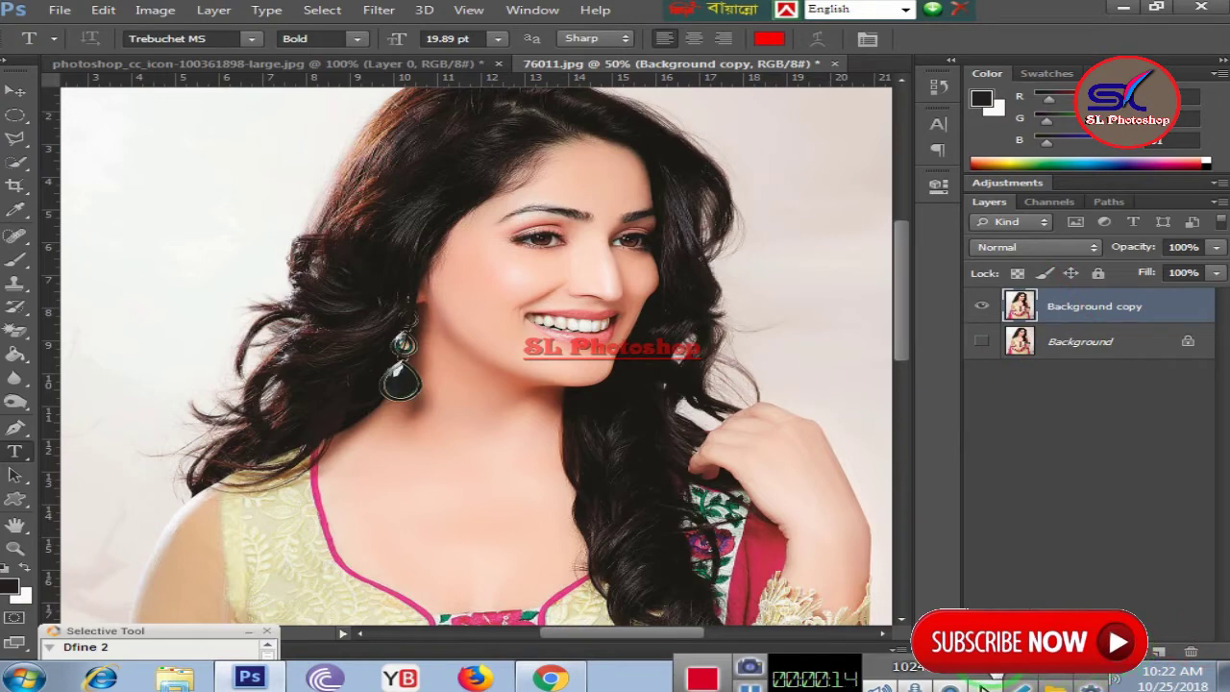
drag(834, 663, 797, 682)
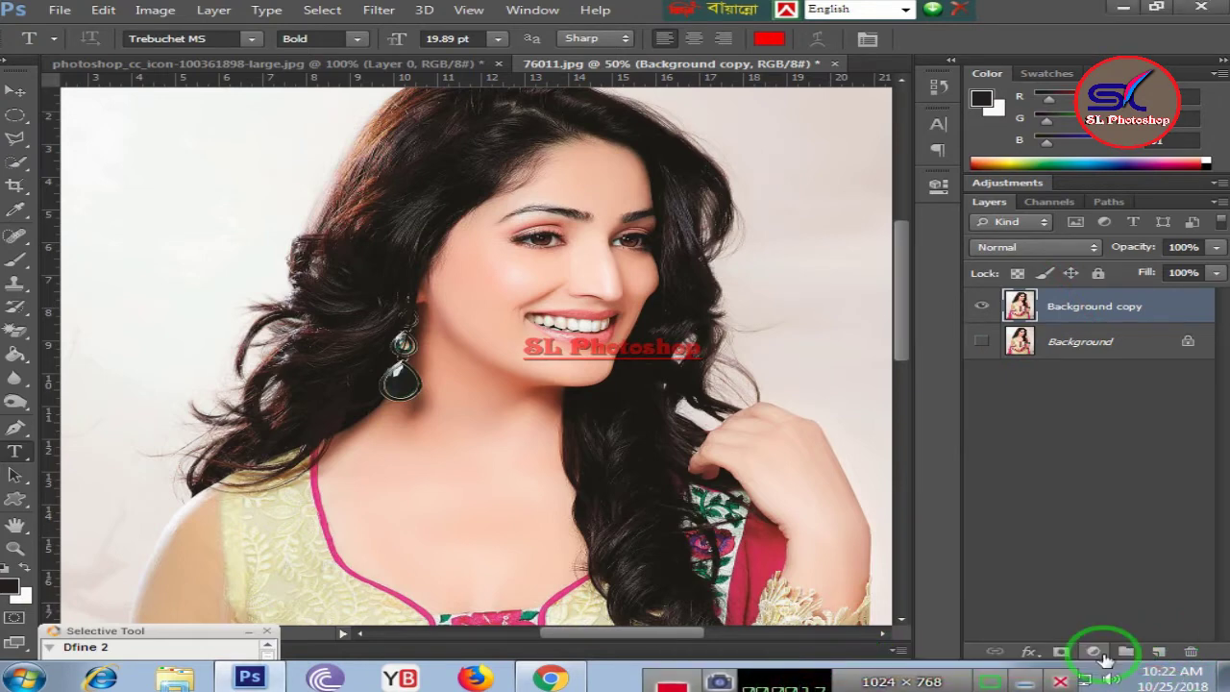
- Add a Curves adjustment layer with its midpoint raised to brighten the portrait
click(1093, 652)
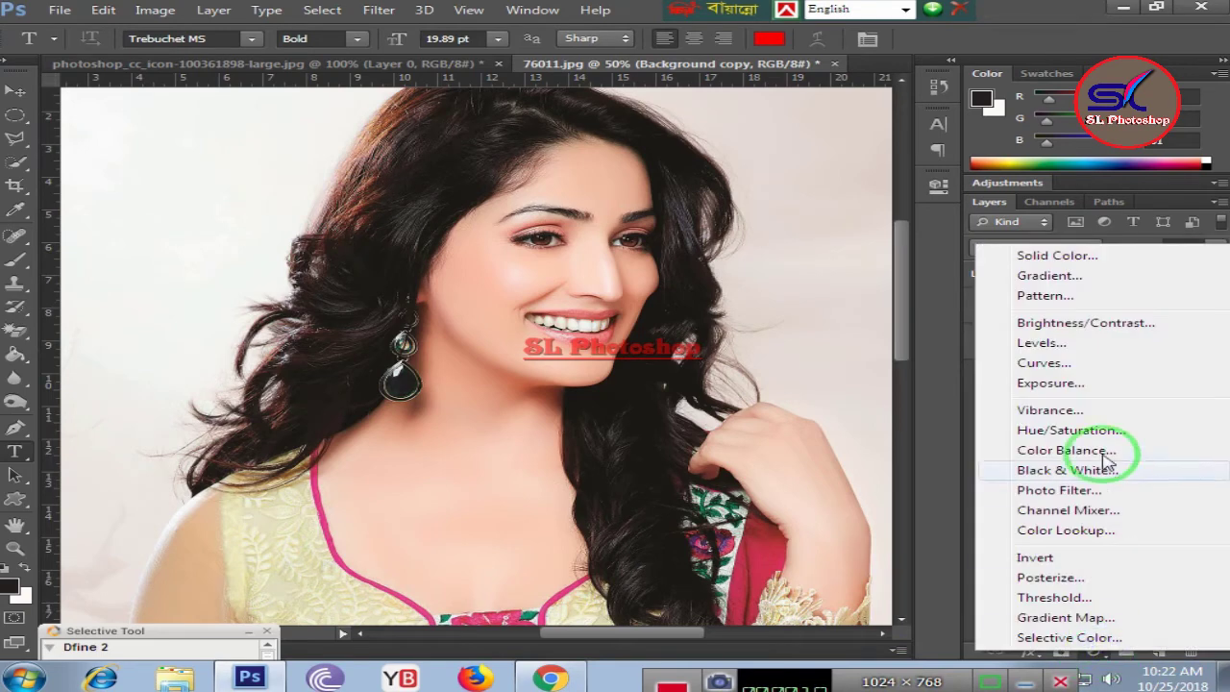
click(1040, 362)
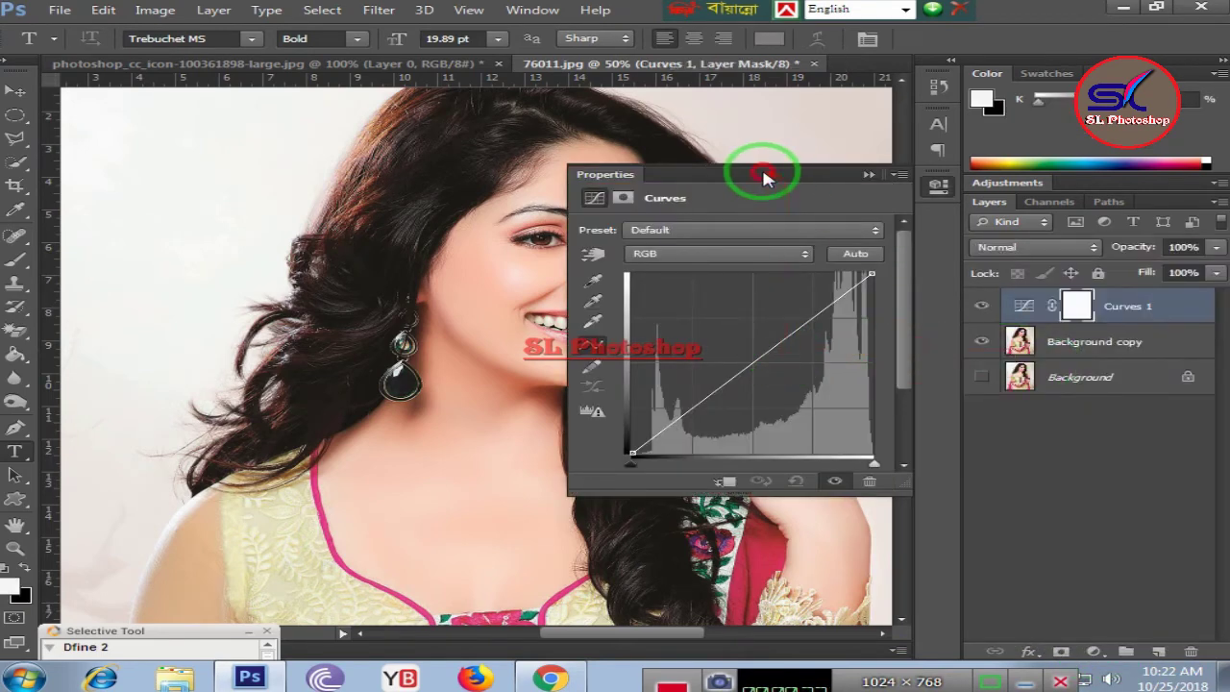
drag(763, 176, 764, 176)
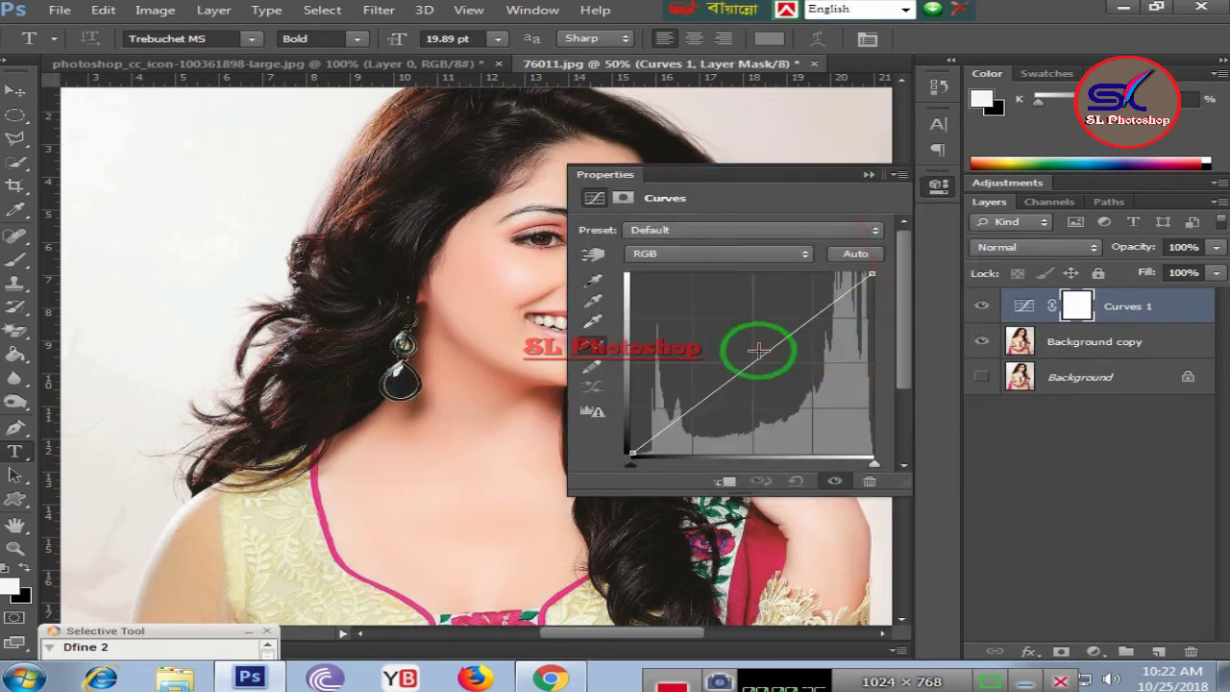
drag(759, 355, 750, 323)
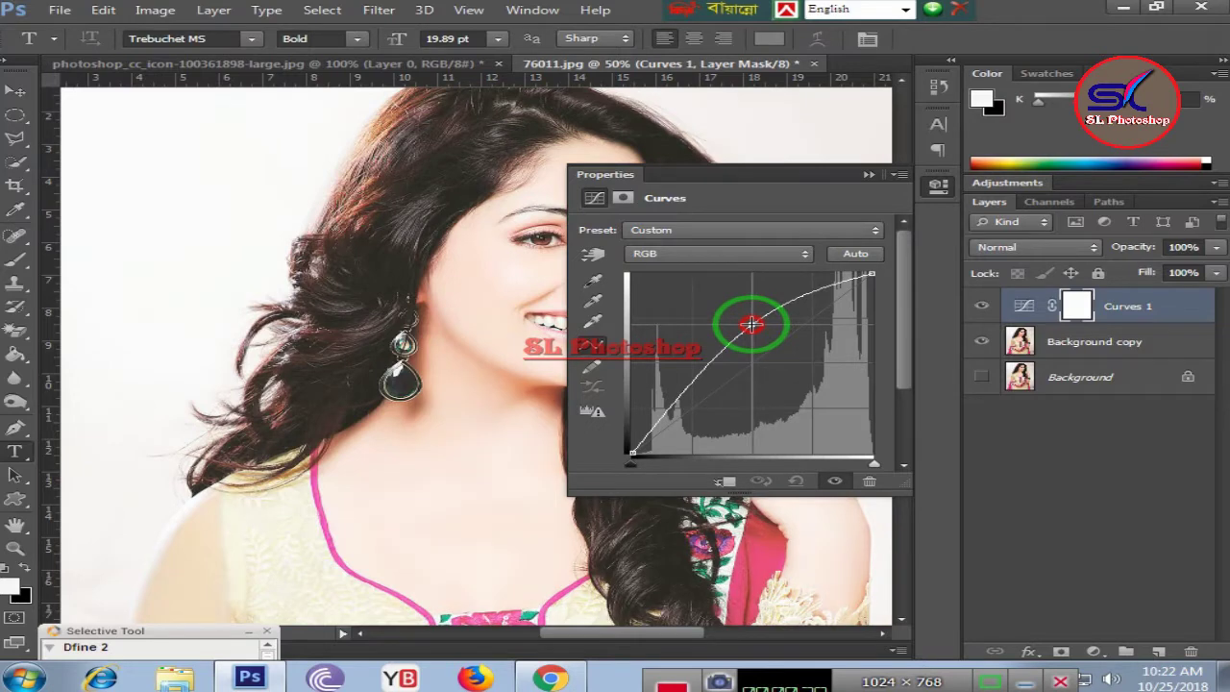
click(867, 176)
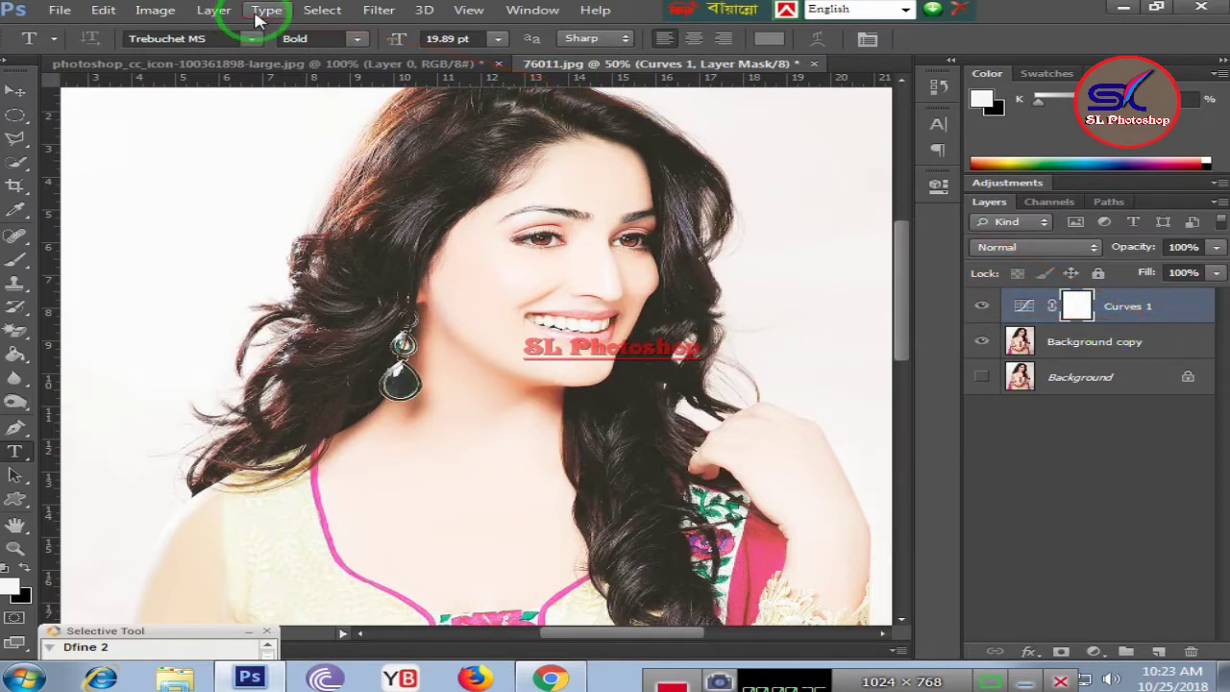
- Invert the Curves 1 mask to black with Image > Adjustments > Invert, then zoom to 100%
click(159, 12)
click(187, 56)
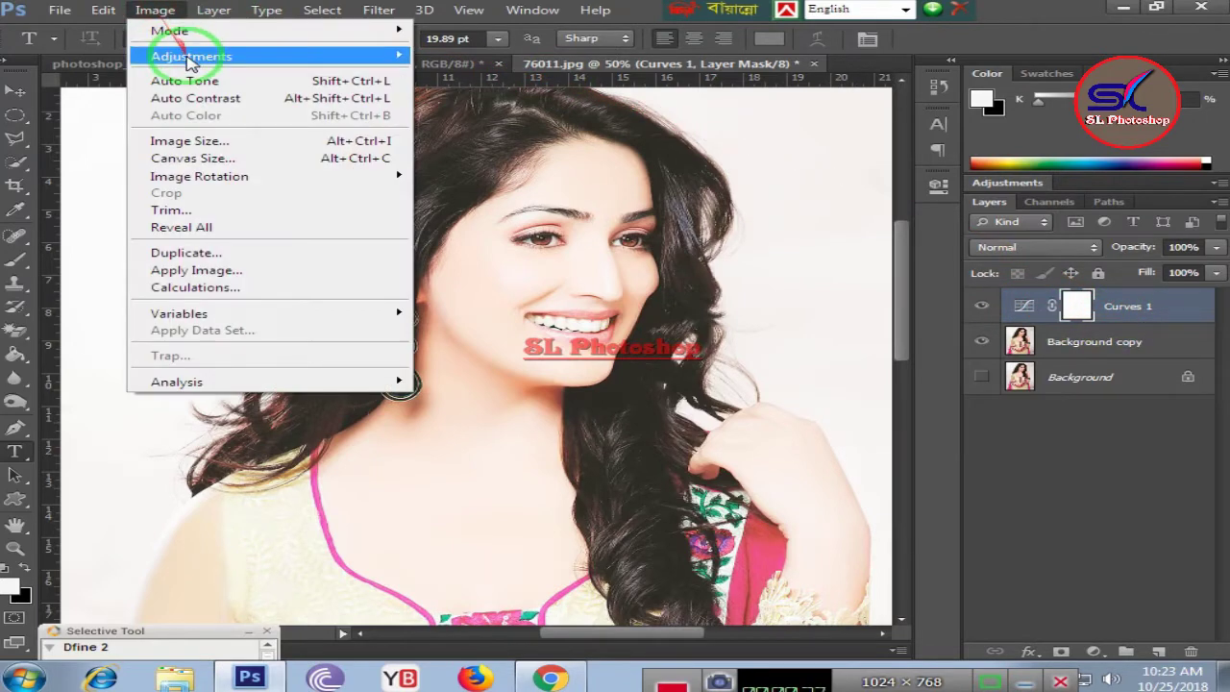
click(201, 31)
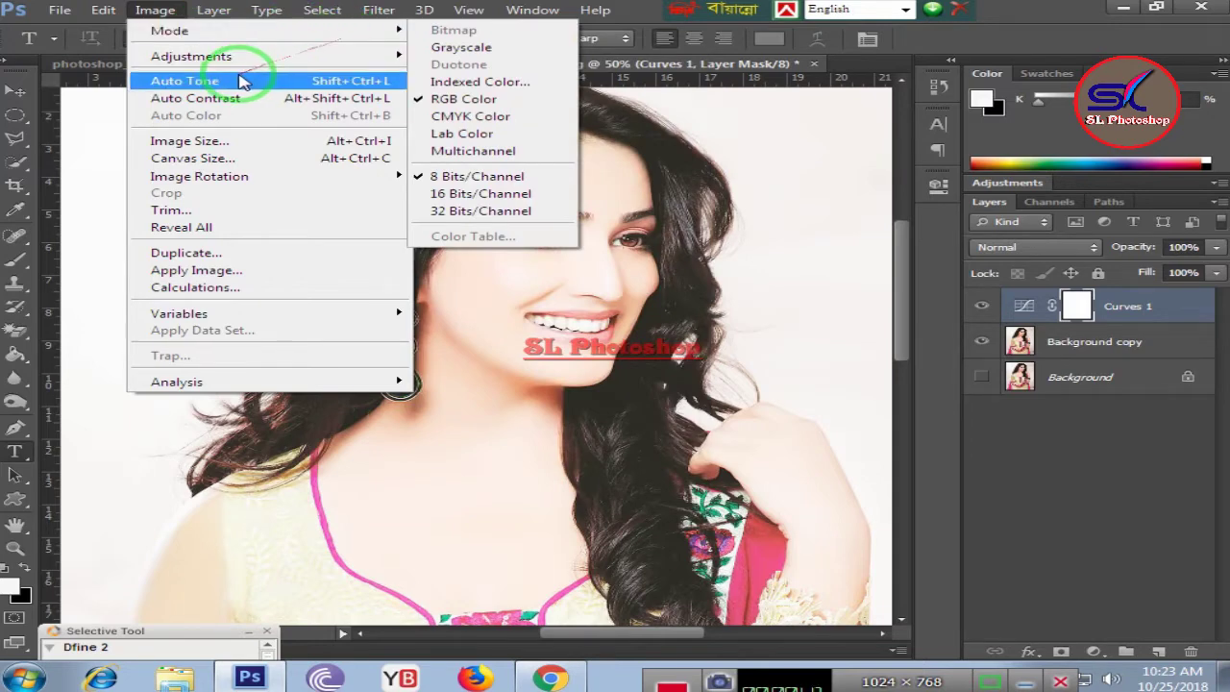
click(314, 56)
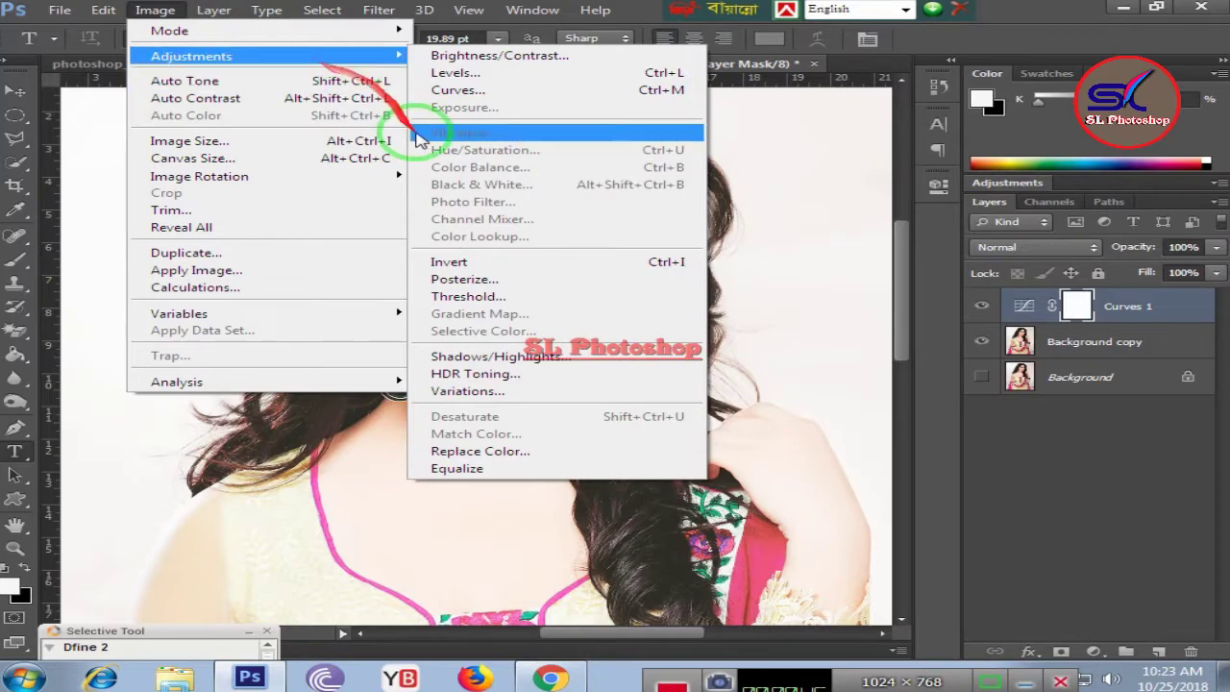
click(451, 270)
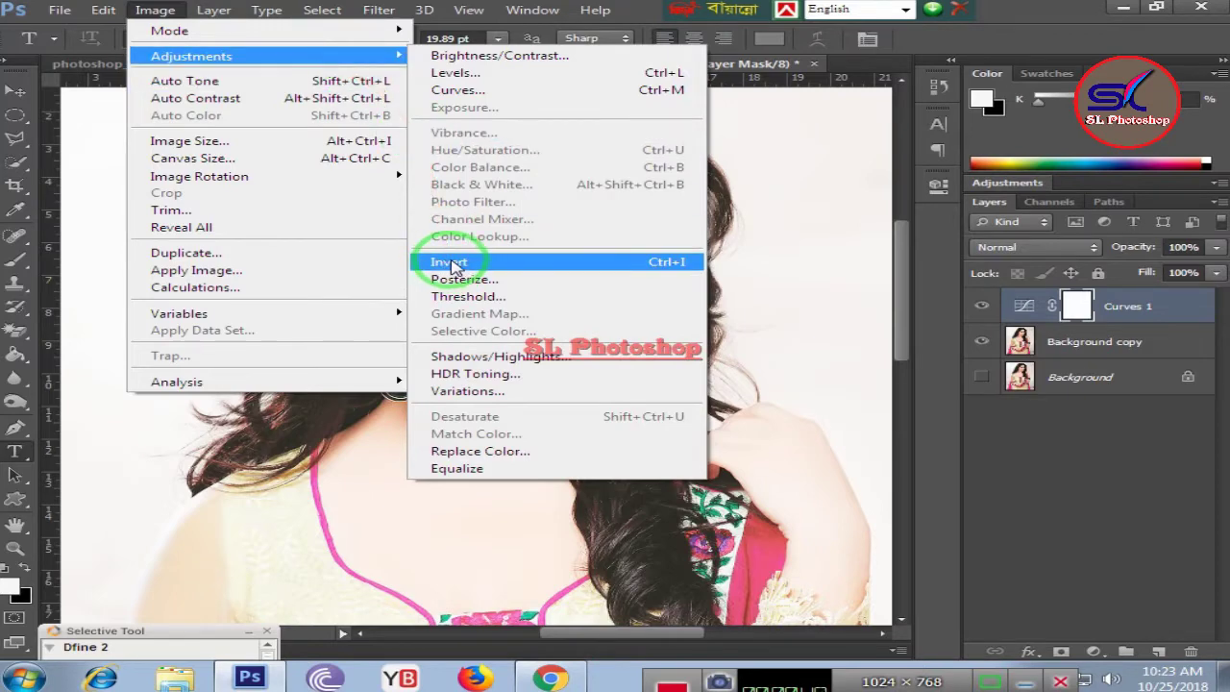
click(452, 261)
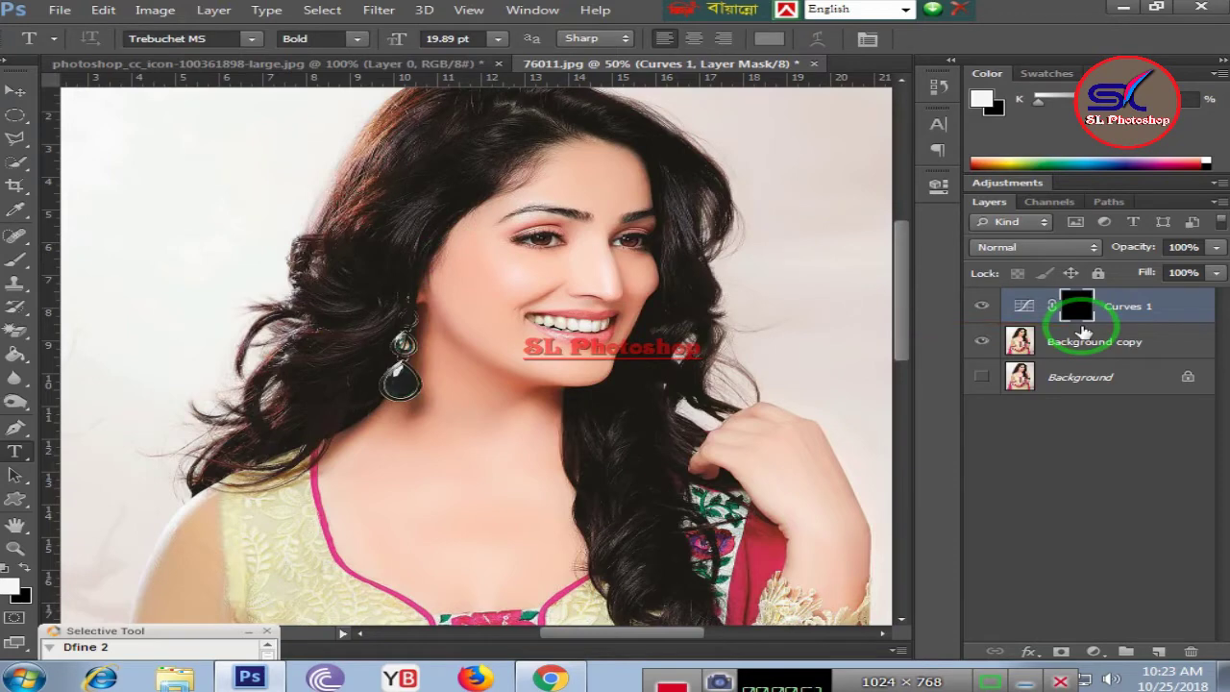
key(ctrl+1)
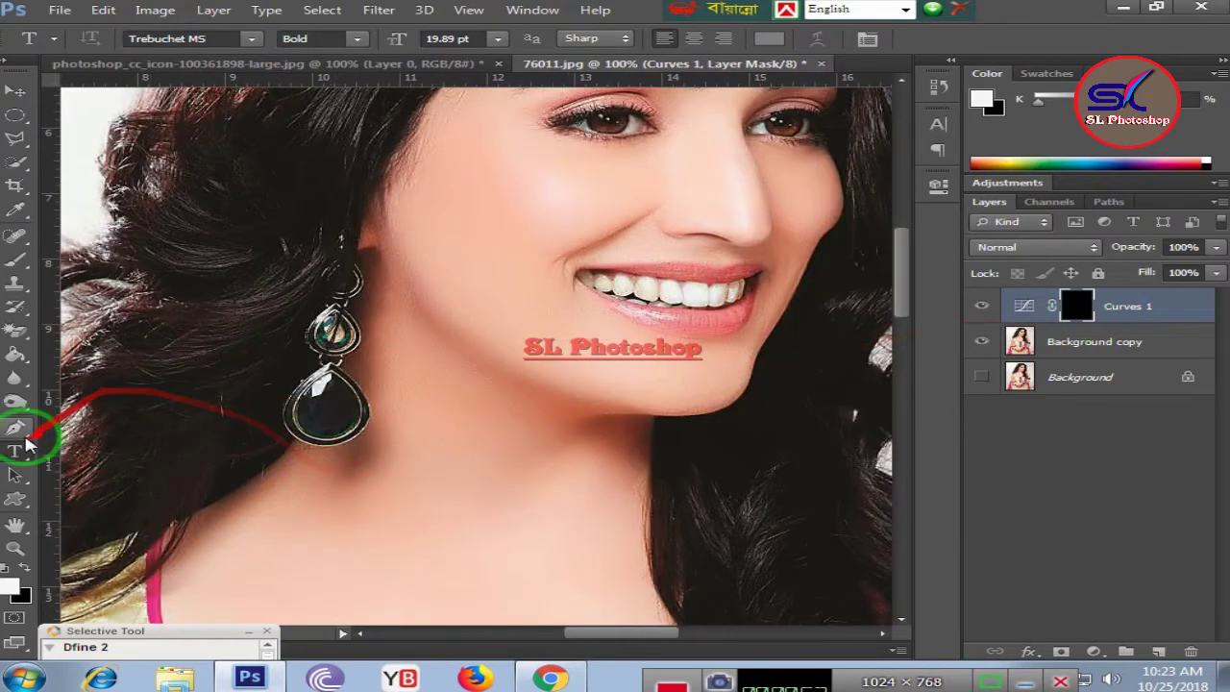
- Select the regular Brush Tool and set its size to 46 px
click(17, 262)
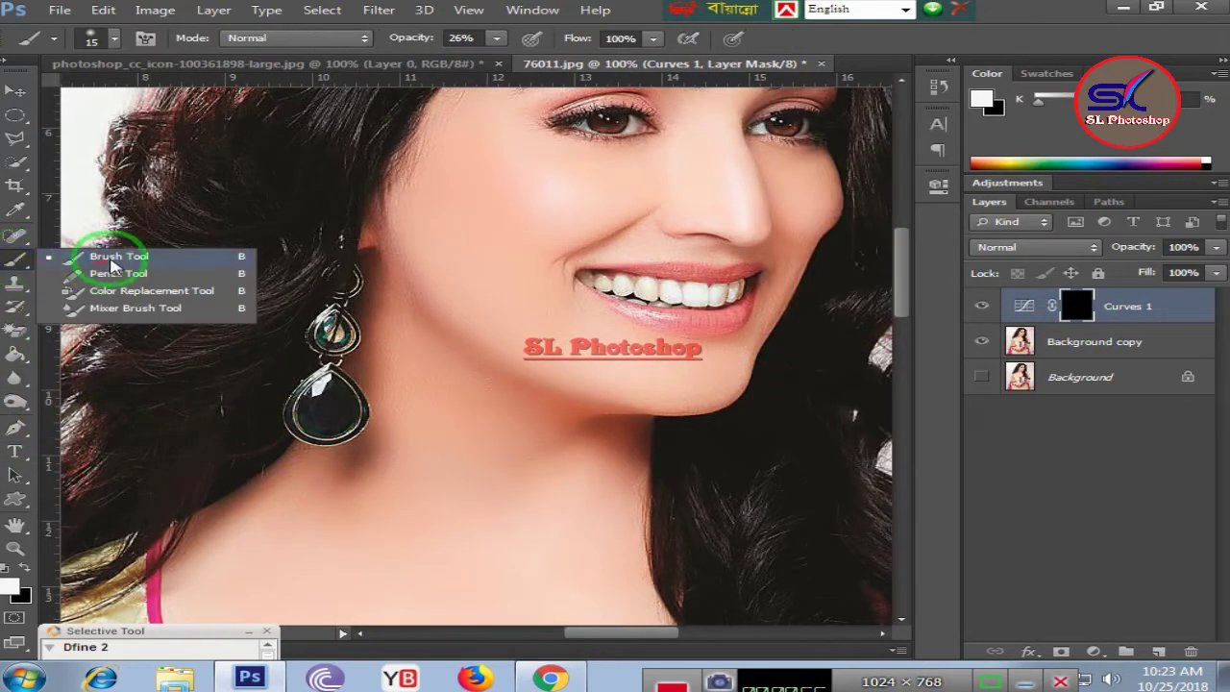
click(119, 258)
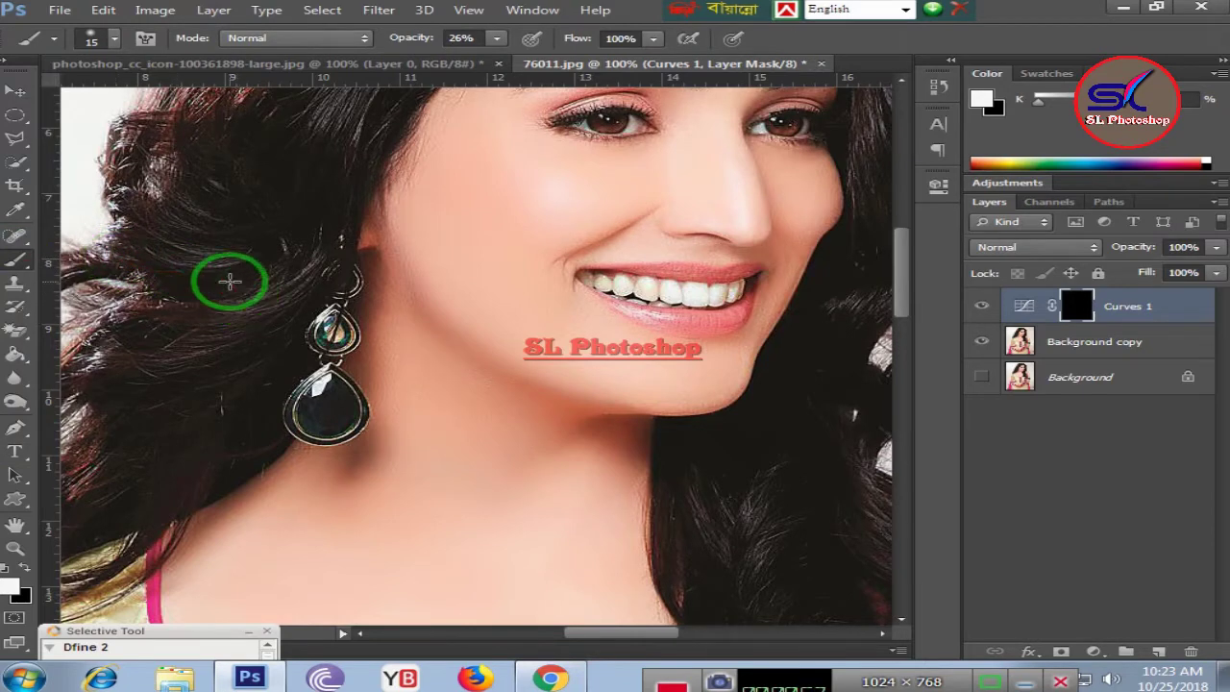
click(113, 41)
click(83, 96)
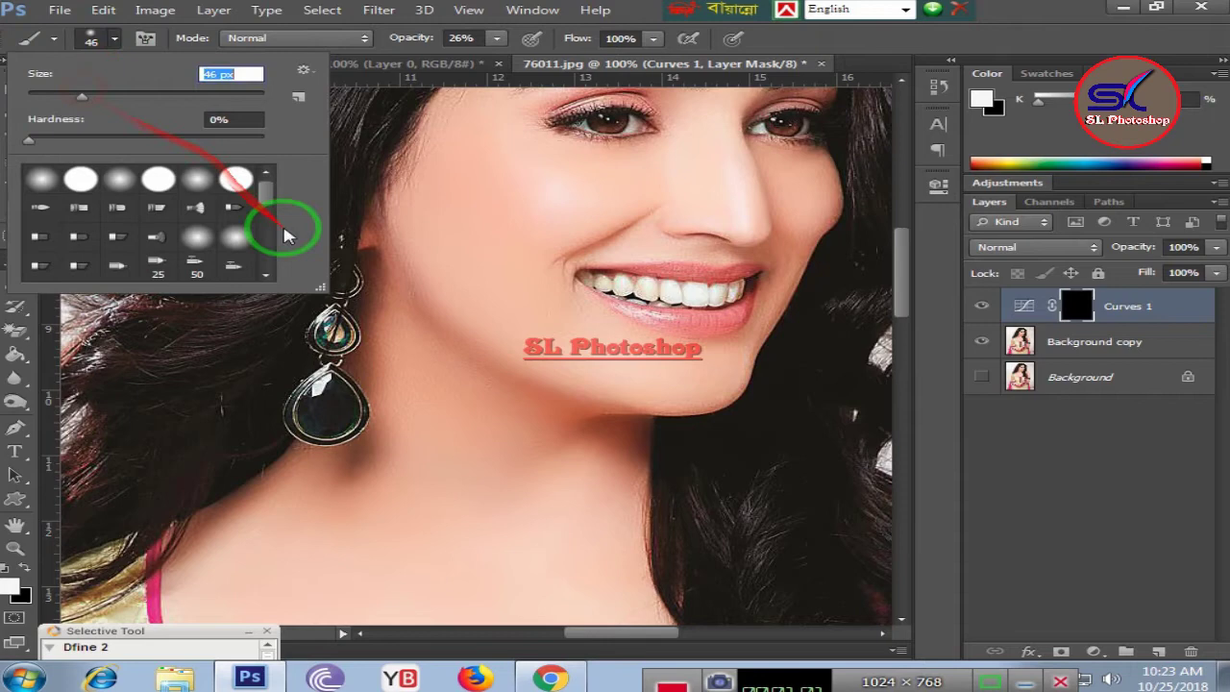
click(219, 348)
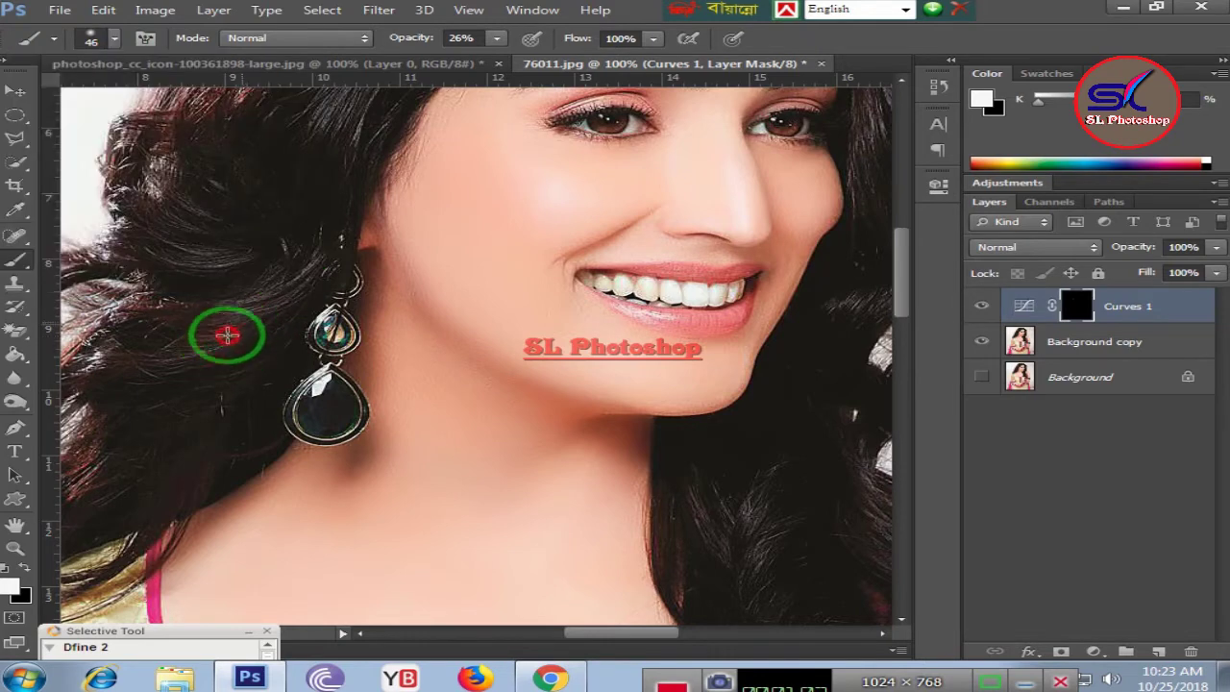
- Paint white on the Curves 1 mask over the hair around the earring and ear
drag(186, 360, 171, 368)
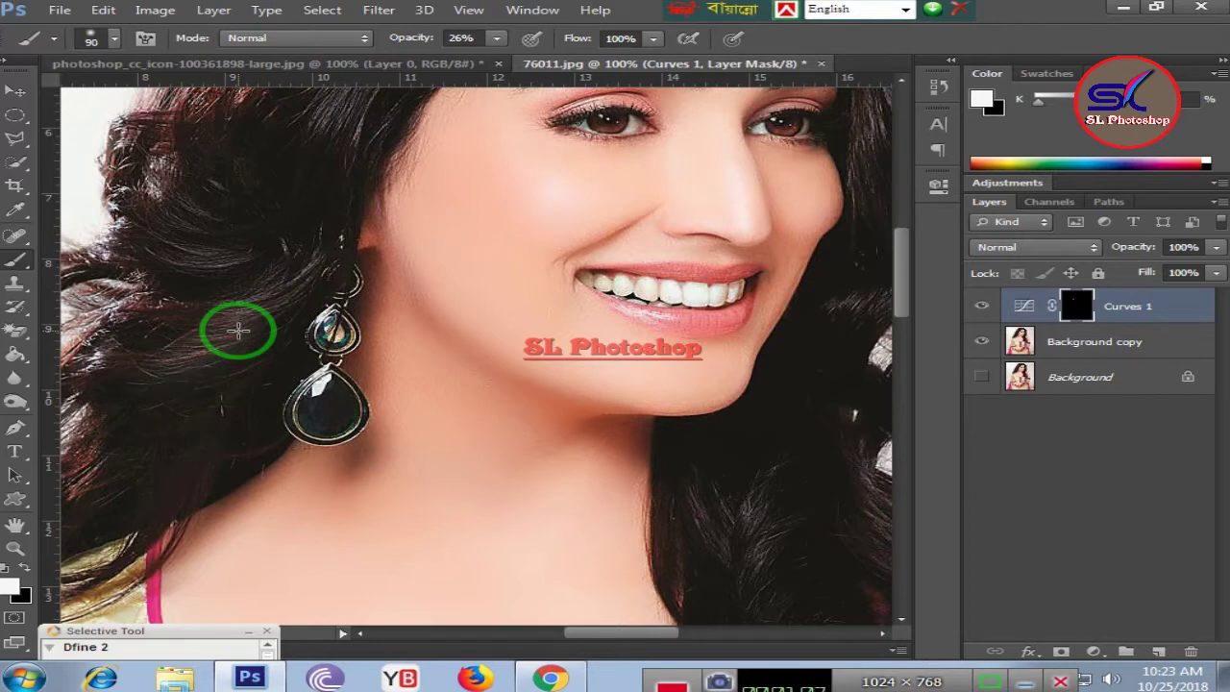
mouse_move(237, 258)
mouse_down()
mouse_move(284, 201)
mouse_move(240, 246)
mouse_up()
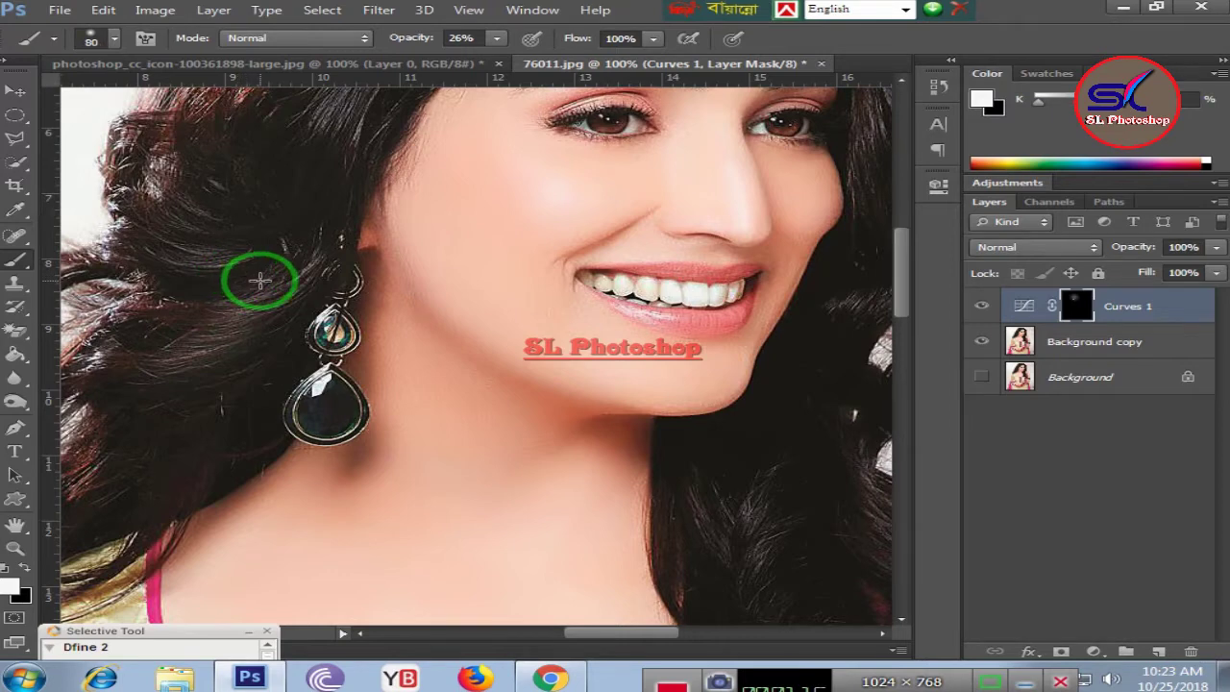
drag(287, 136, 310, 126)
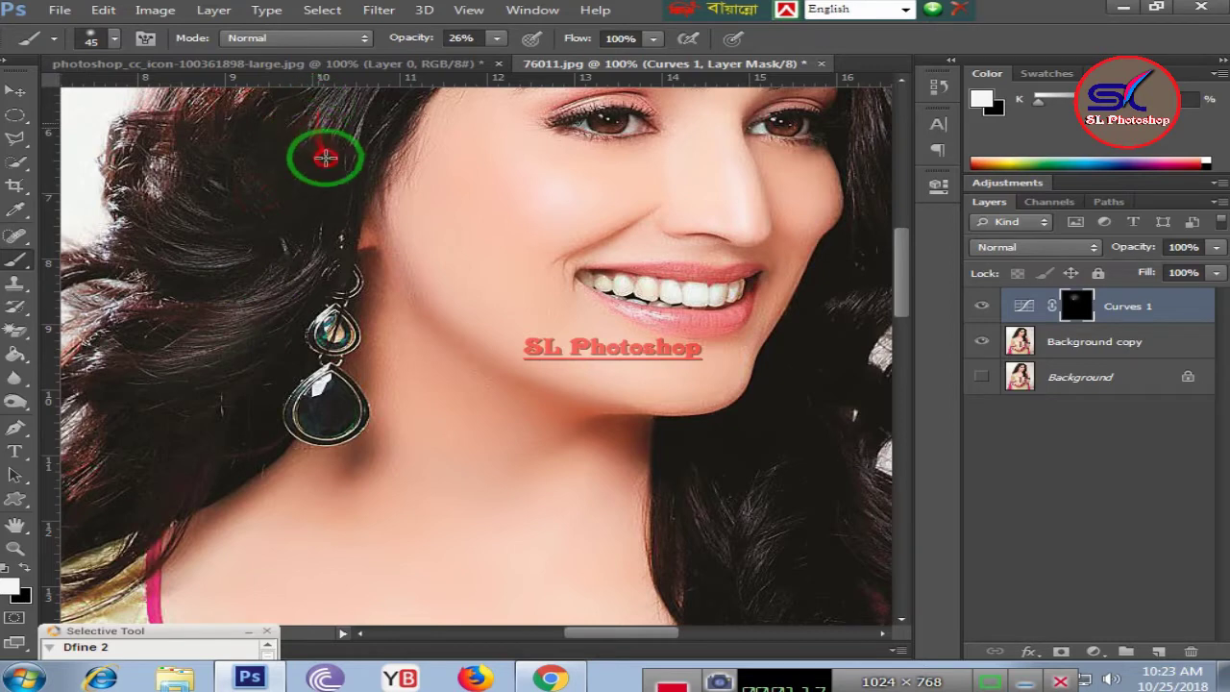
- Paint white on the Curves 1 mask to brighten the hair at the crown
scroll(659, 289, up, 2)
scroll(719, 323, up, 4)
scroll(720, 256, up, 3)
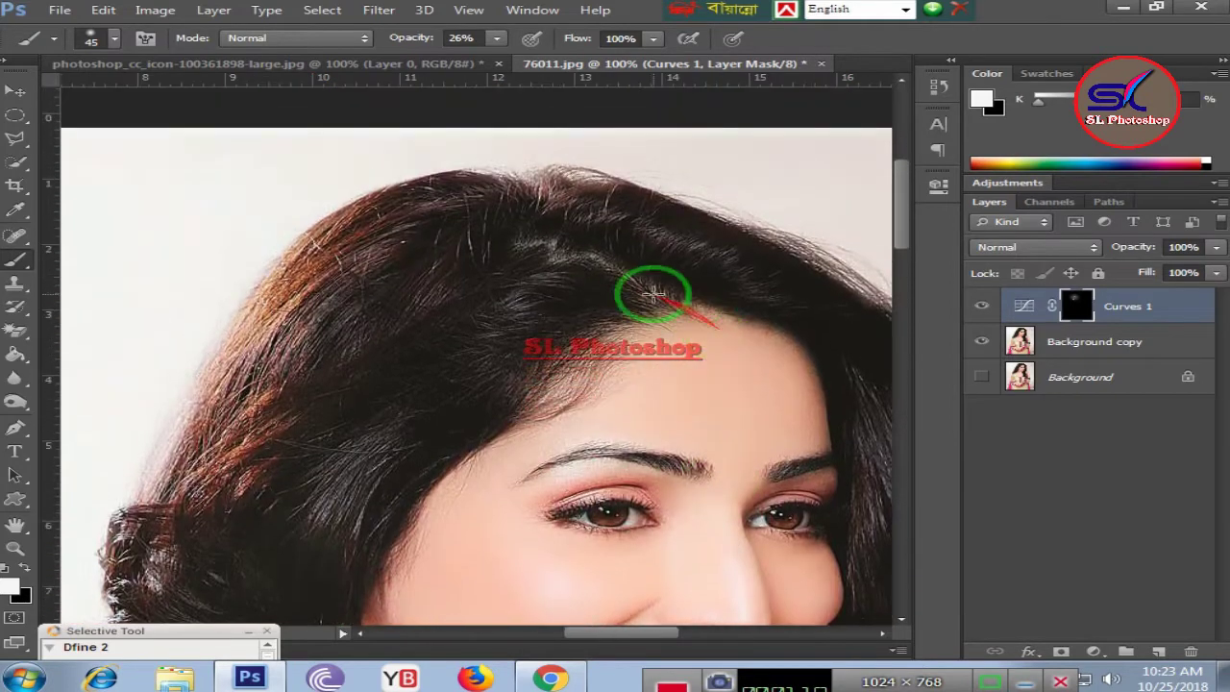
mouse_move(531, 291)
mouse_down()
mouse_move(499, 346)
mouse_move(470, 357)
mouse_move(416, 416)
mouse_move(426, 220)
mouse_move(335, 323)
mouse_up()
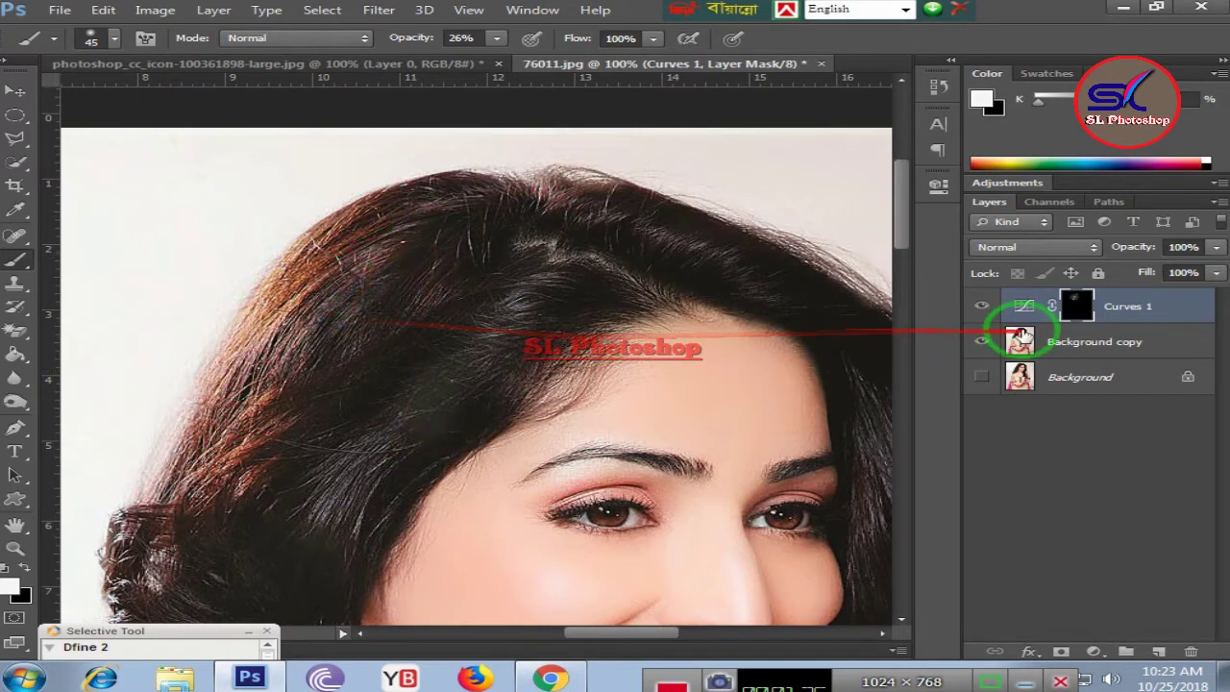
- Toggle Background copy and Curves 1 visibility to compare, leaving both layers visible
click(981, 342)
click(981, 307)
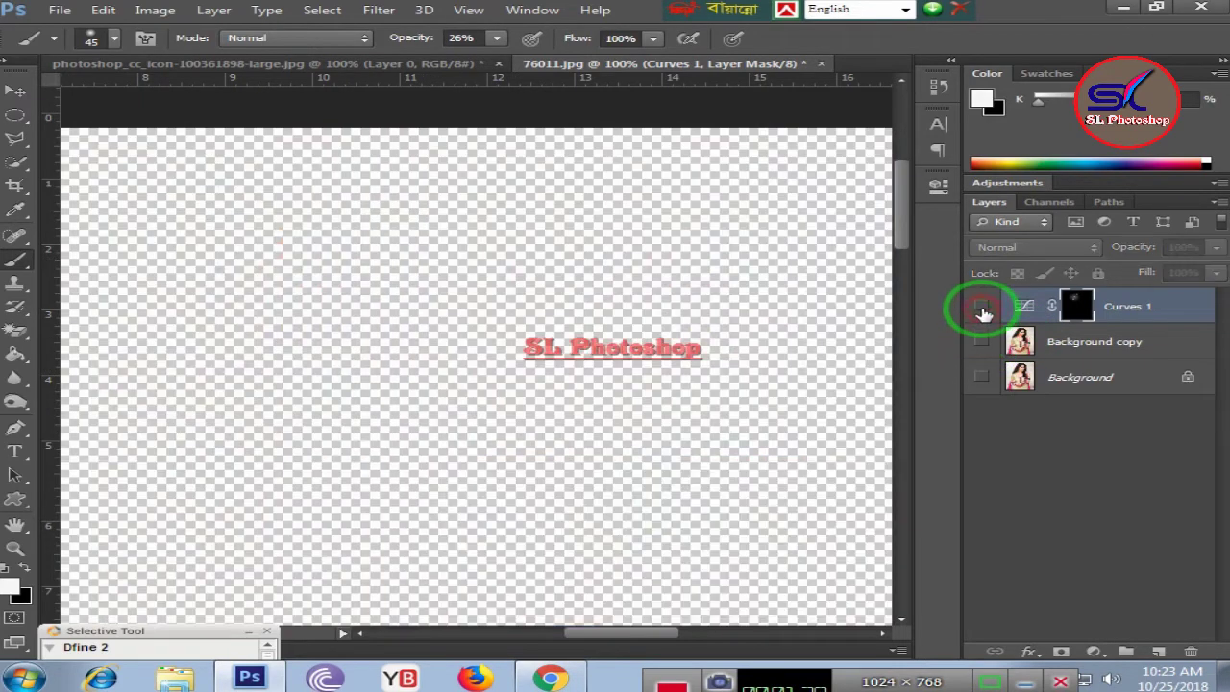
click(980, 308)
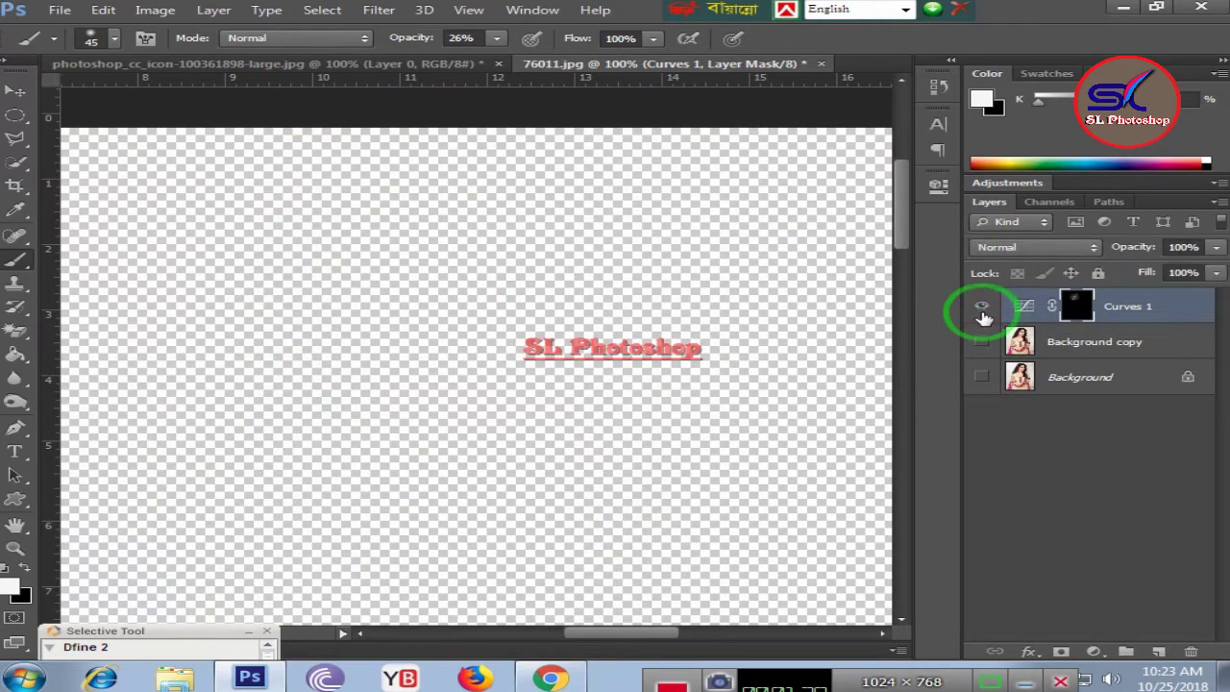
click(982, 311)
click(982, 342)
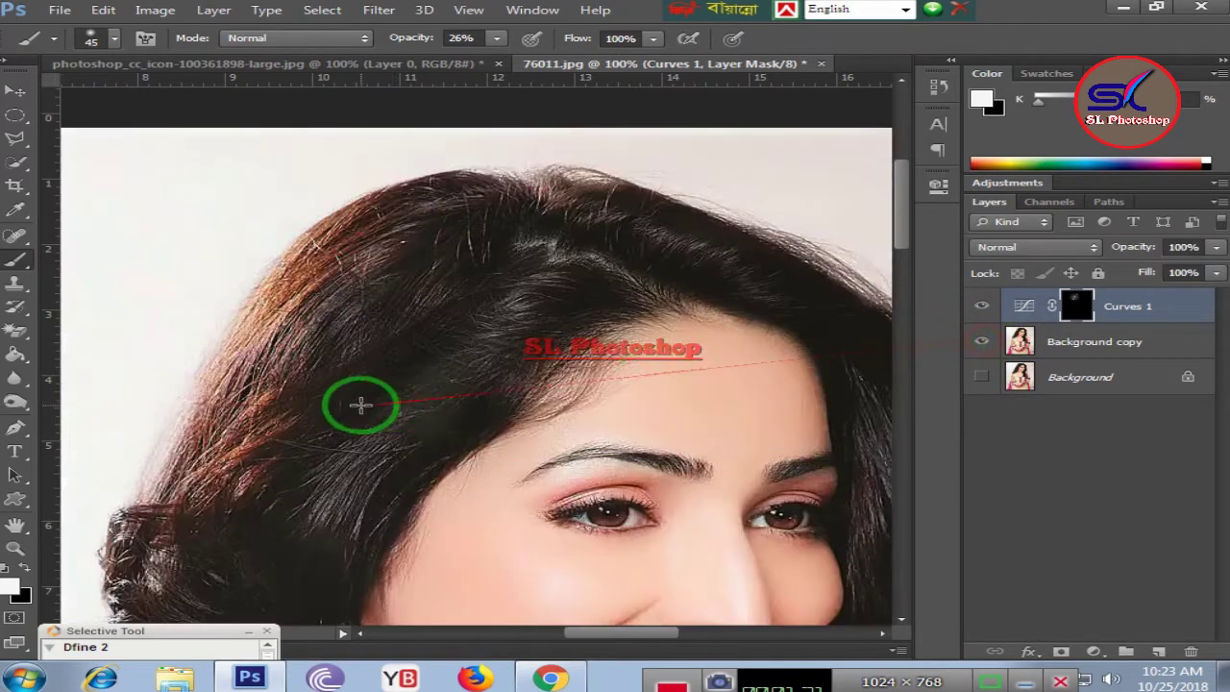
- Paint more of the top hair into the Curves 1 mask
mouse_move(425, 412)
mouse_down()
mouse_move(460, 264)
mouse_move(739, 256)
mouse_move(651, 238)
mouse_move(644, 211)
mouse_move(758, 278)
mouse_up()
scroll(859, 412, down, 3)
drag(859, 423, 722, 604)
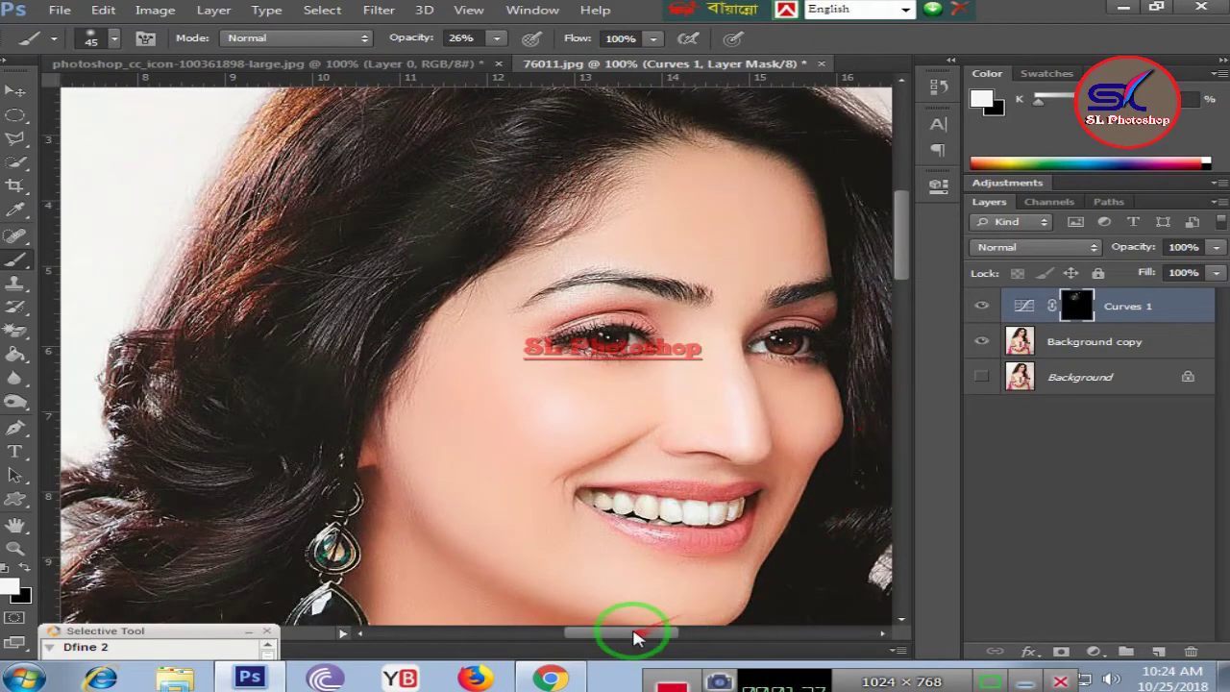
drag(631, 632, 681, 633)
mouse_move(576, 380)
mouse_down()
mouse_move(547, 458)
mouse_move(543, 384)
mouse_up()
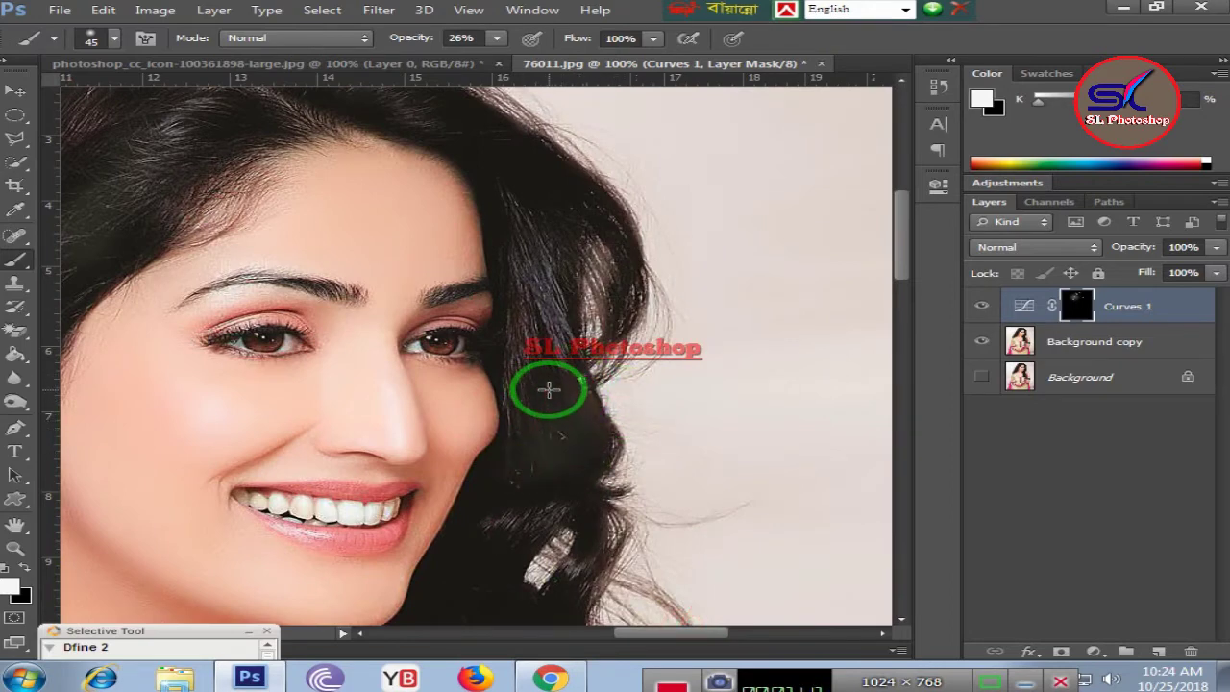
- Brighten the hair hanging over the neck through the mask
scroll(561, 431, down, 2)
scroll(563, 451, down, 1)
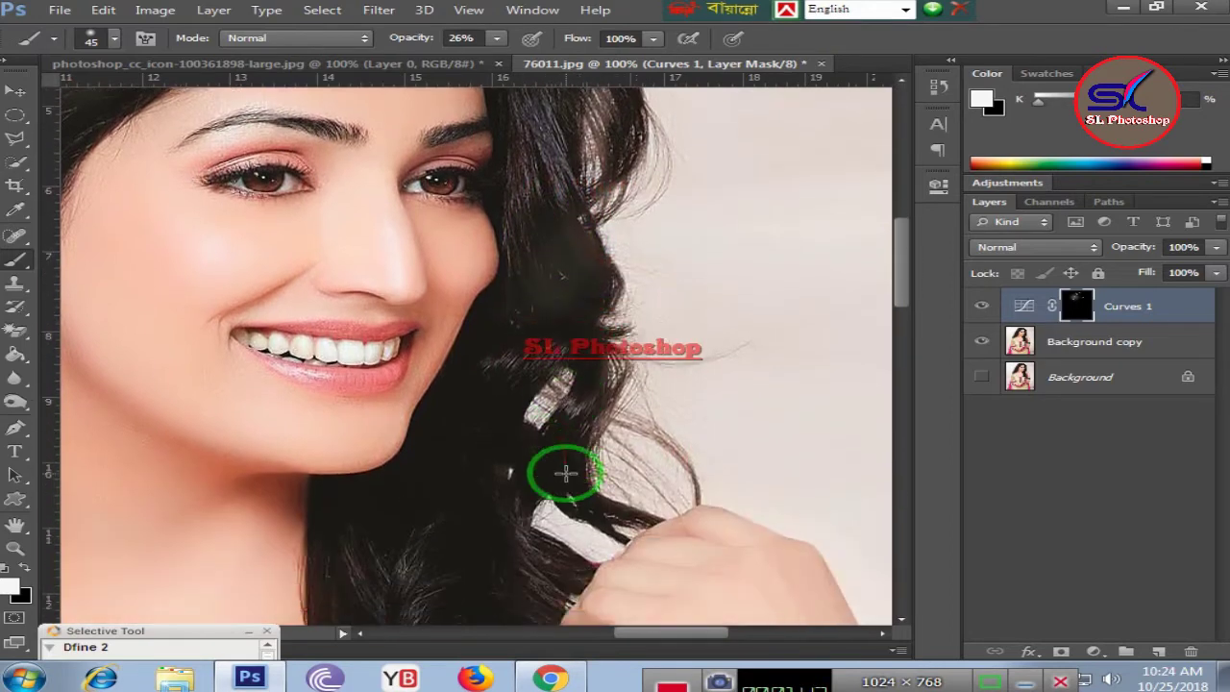
scroll(563, 485, down, 3)
scroll(557, 502, down, 3)
scroll(548, 481, down, 1)
mouse_move(480, 415)
mouse_down()
mouse_move(426, 309)
mouse_move(472, 461)
mouse_move(467, 584)
mouse_move(433, 585)
mouse_move(439, 513)
mouse_move(453, 612)
mouse_move(492, 576)
mouse_up()
- Continue painting brightening onto the hair beside the face
scroll(492, 576, down, 5)
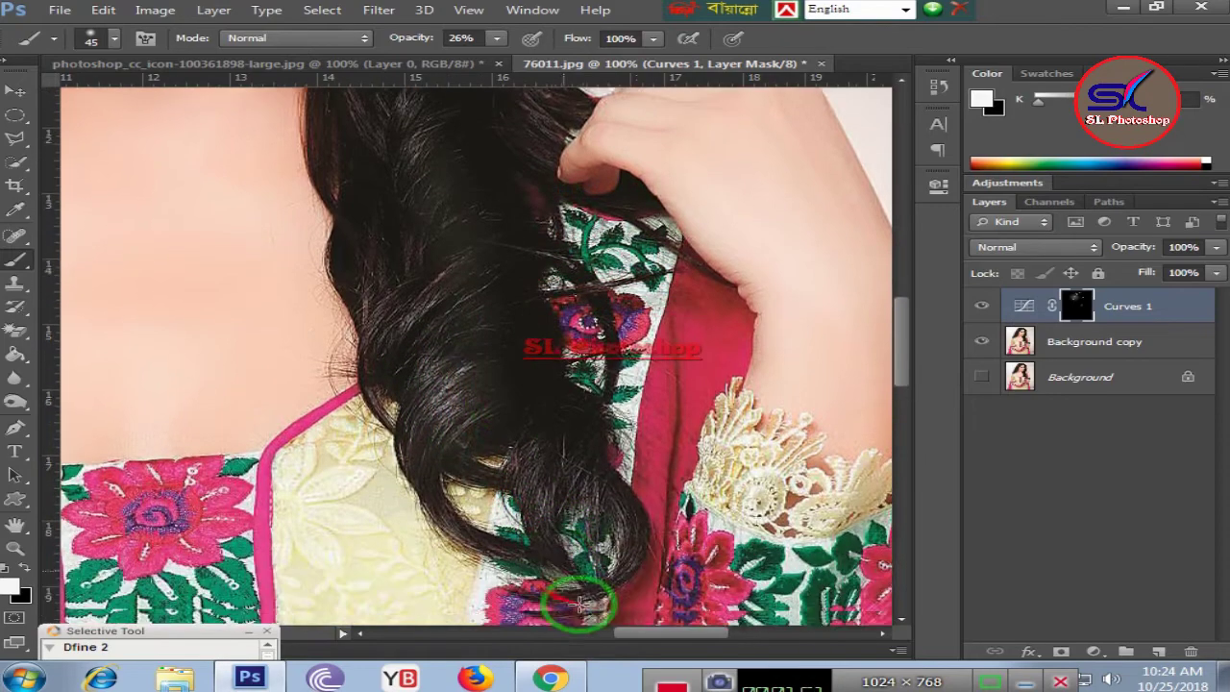
scroll(582, 590, down, 3)
scroll(467, 384, up, 2)
scroll(464, 382, up, 4)
scroll(464, 382, up, 5)
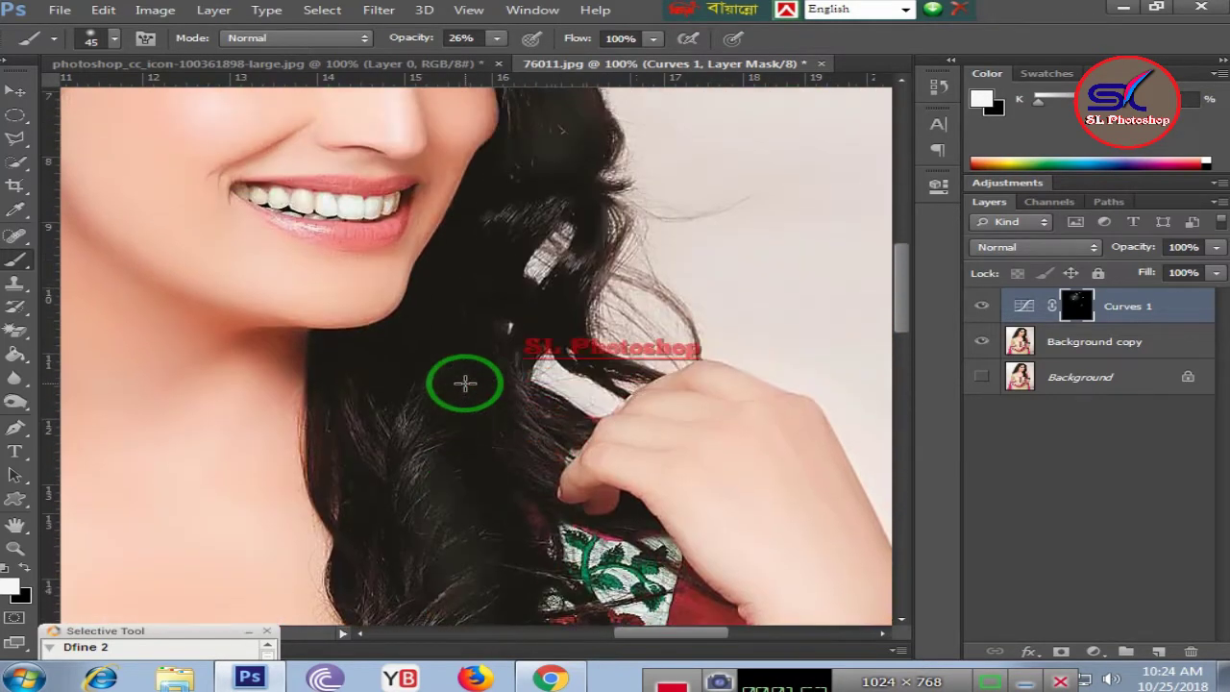
scroll(464, 382, up, 2)
mouse_move(506, 321)
mouse_down()
mouse_move(568, 275)
mouse_move(523, 128)
mouse_move(549, 152)
mouse_up()
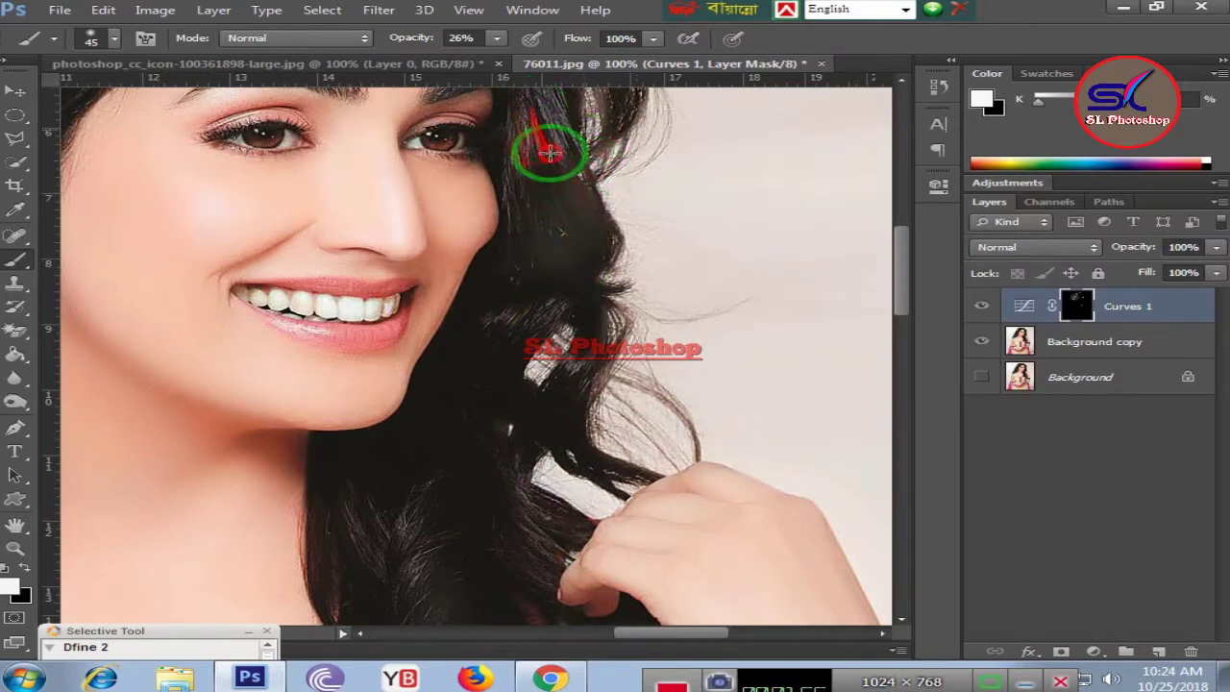
drag(547, 101, 570, 125)
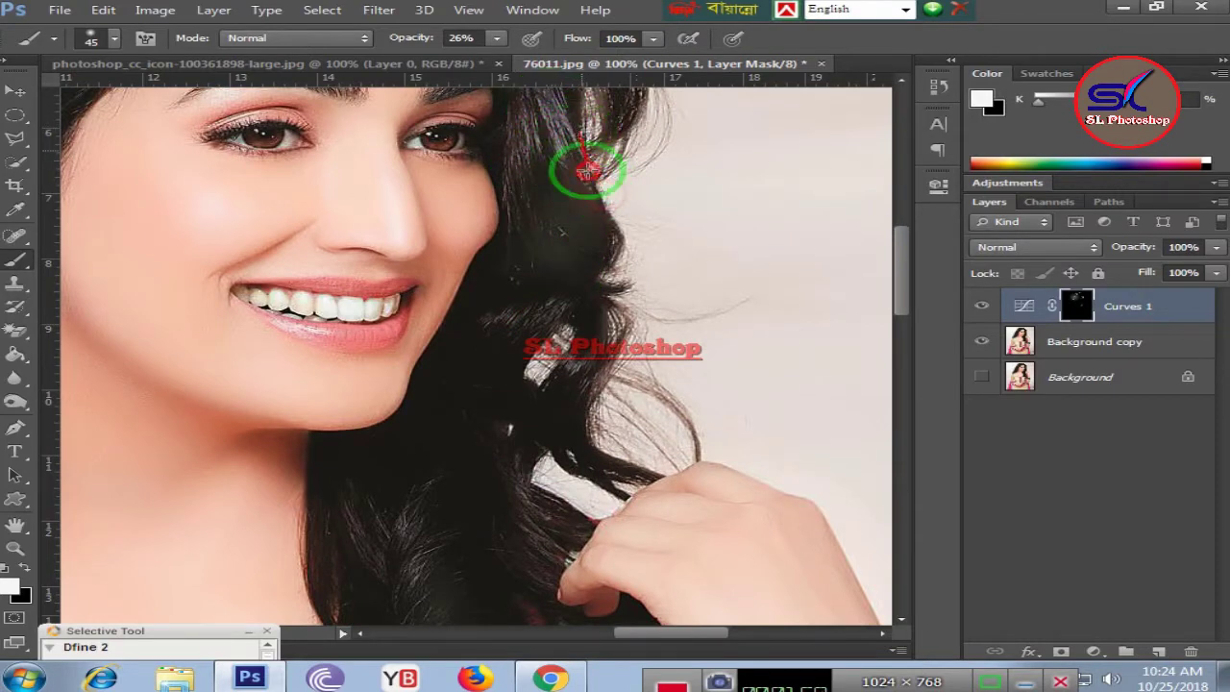
- Raise the brush opacity to 93% and paint the side hair more strongly
drag(586, 171, 598, 198)
click(527, 10)
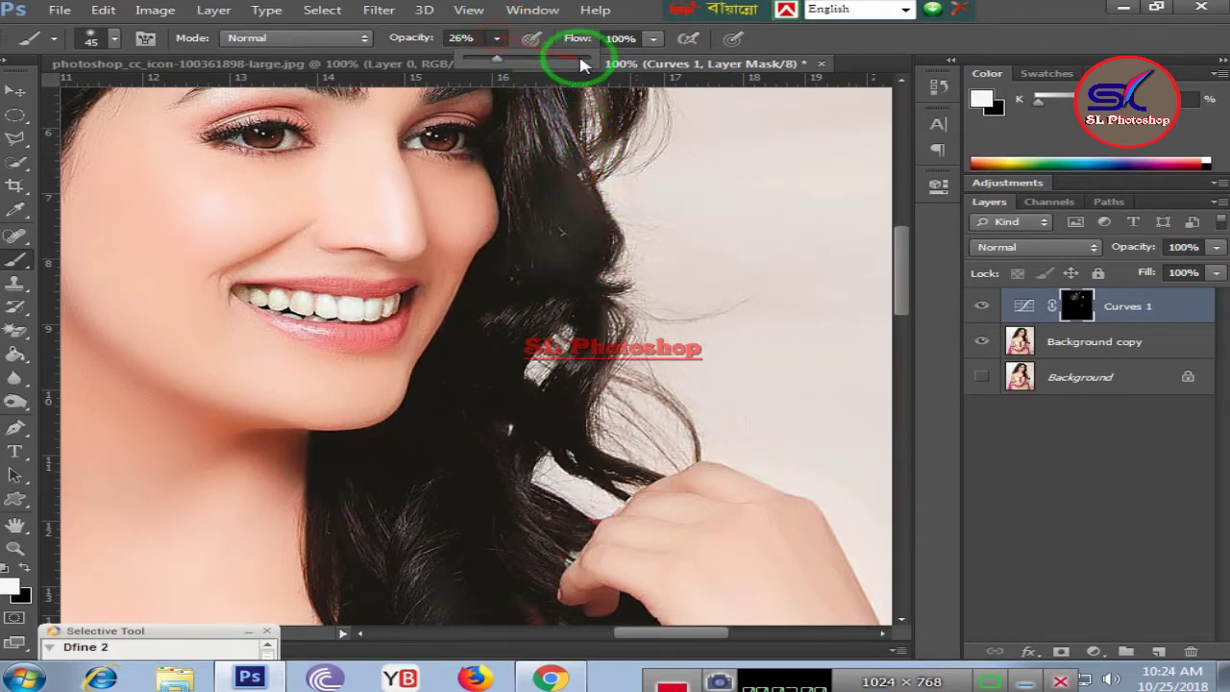
mouse_move(539, 165)
mouse_down()
mouse_move(582, 219)
mouse_move(555, 184)
mouse_move(564, 449)
mouse_move(503, 433)
mouse_move(513, 428)
mouse_move(478, 462)
mouse_move(445, 389)
mouse_move(15, 574)
mouse_up()
scroll(513, 401, down, 5)
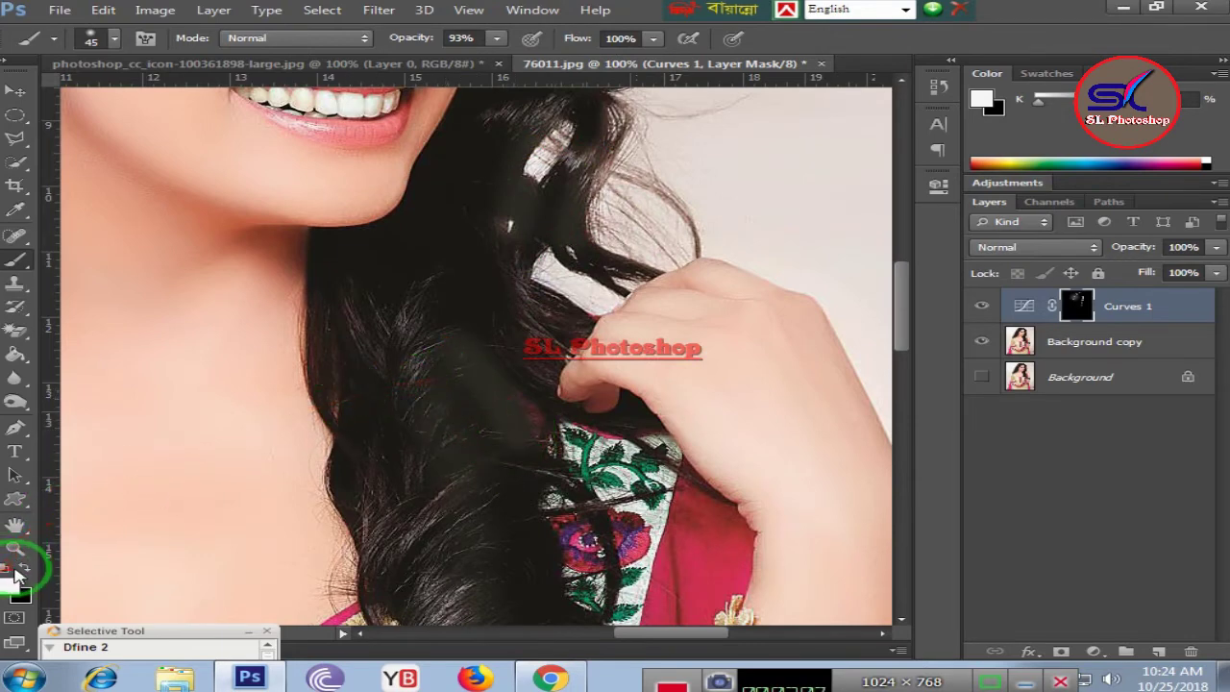
- Switch to black and paint out brightening from stray areas on the mask
click(21, 569)
mouse_move(393, 401)
mouse_down()
mouse_move(404, 330)
mouse_move(452, 462)
mouse_move(480, 267)
mouse_move(529, 311)
mouse_move(376, 448)
mouse_move(371, 507)
mouse_move(494, 593)
mouse_move(470, 474)
mouse_move(472, 403)
mouse_move(496, 417)
mouse_move(442, 266)
mouse_move(447, 295)
mouse_move(432, 282)
mouse_move(458, 401)
mouse_up()
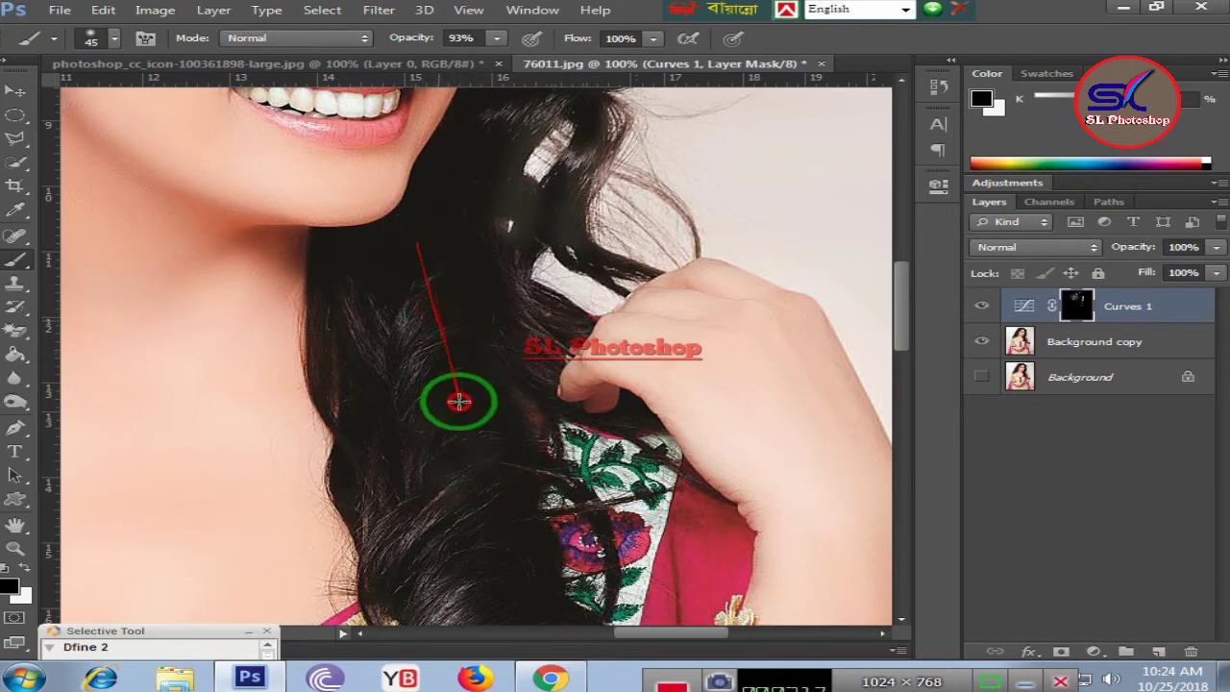
scroll(497, 480, down, 3)
scroll(511, 477, down, 2)
scroll(511, 478, down, 2)
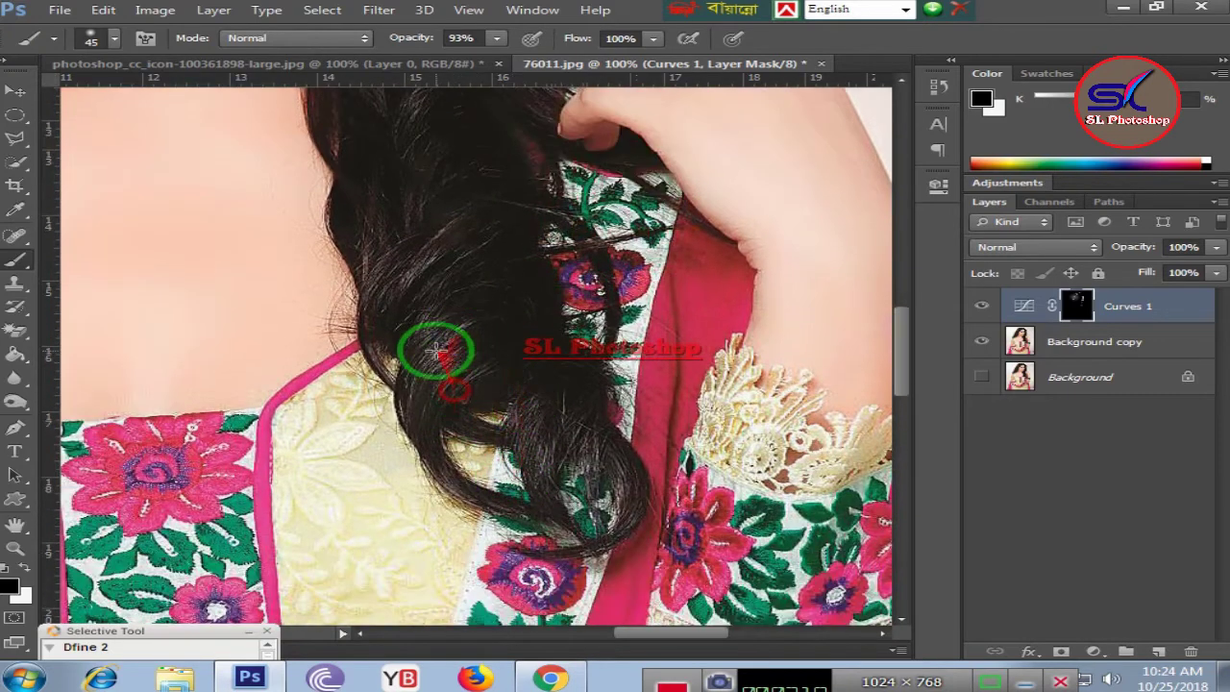
scroll(535, 418, up, 3)
scroll(530, 406, up, 3)
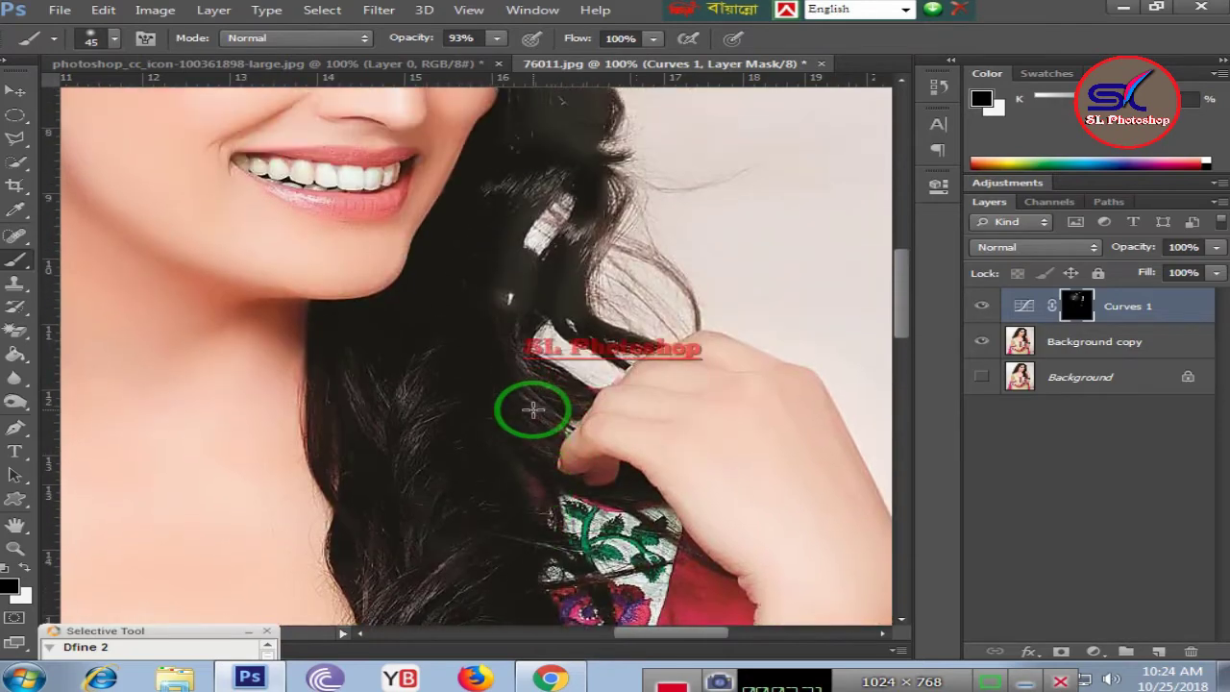
scroll(529, 407, up, 3)
scroll(532, 410, up, 3)
scroll(534, 410, up, 3)
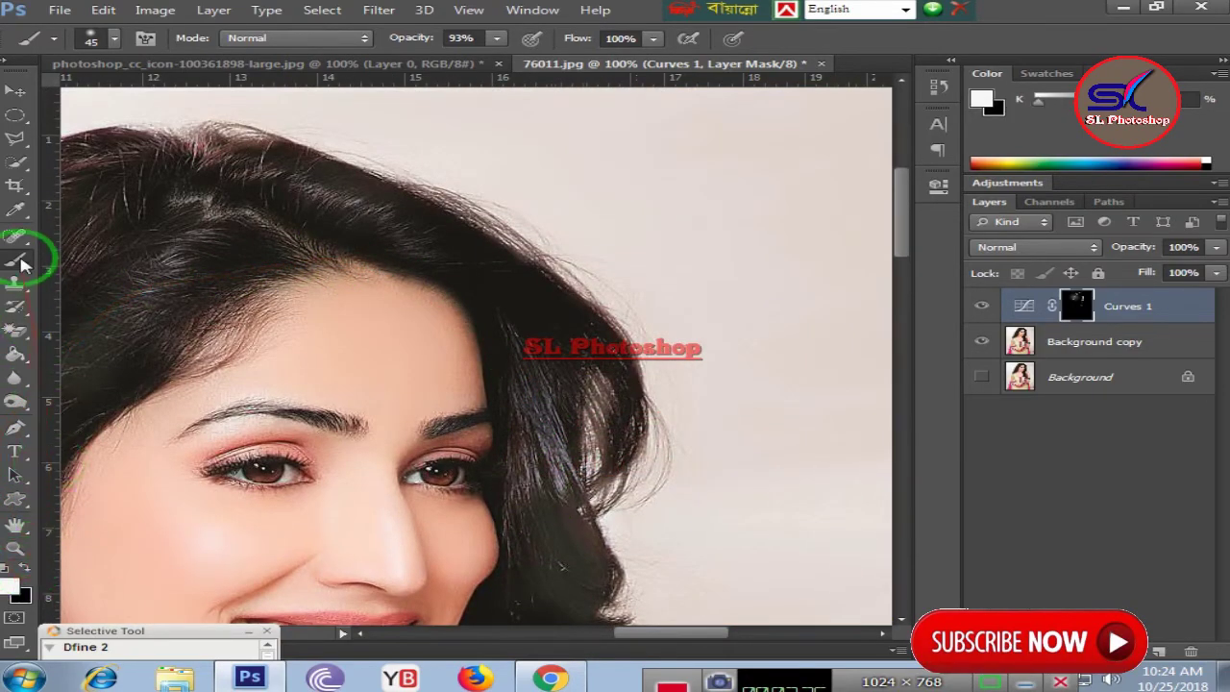
- Reselect the regular brush and brighten the hair on the left of the crown
right_click(19, 259)
click(123, 259)
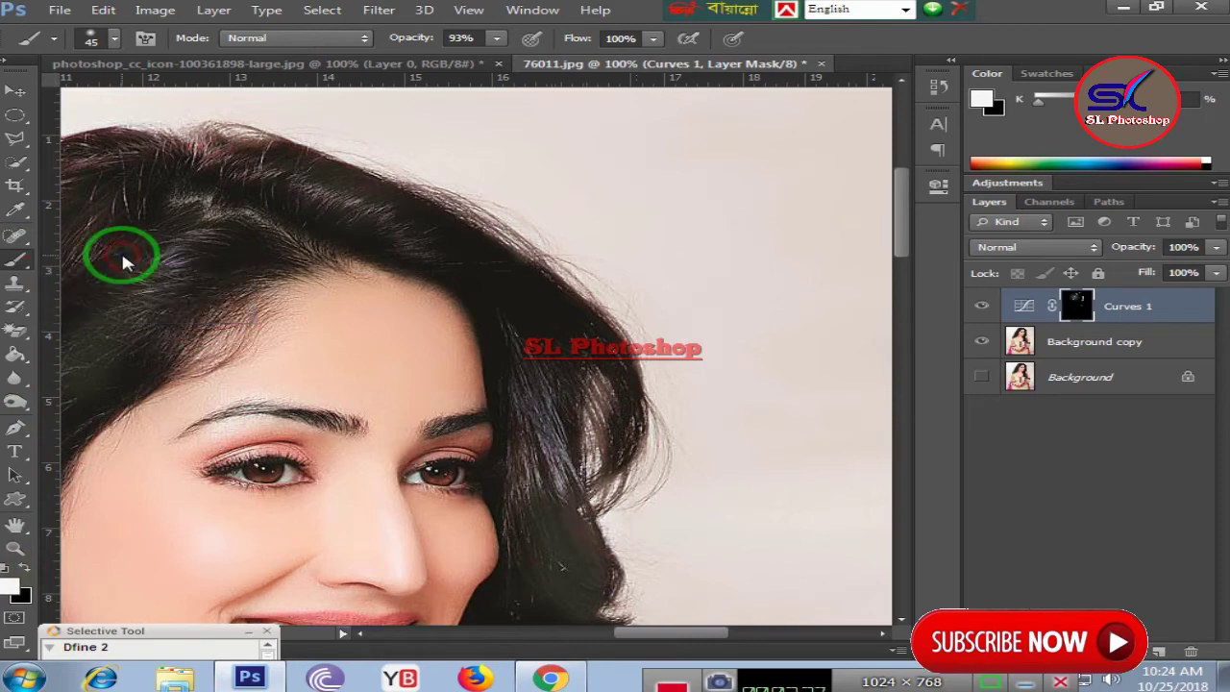
click(118, 37)
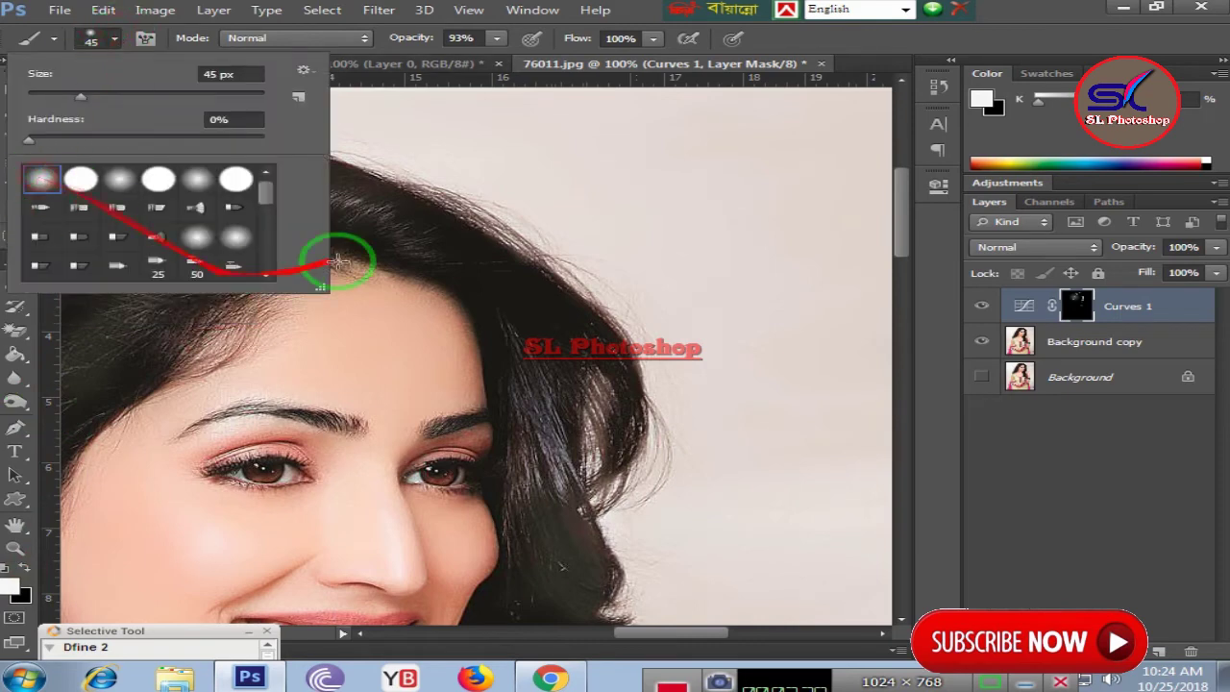
click(338, 260)
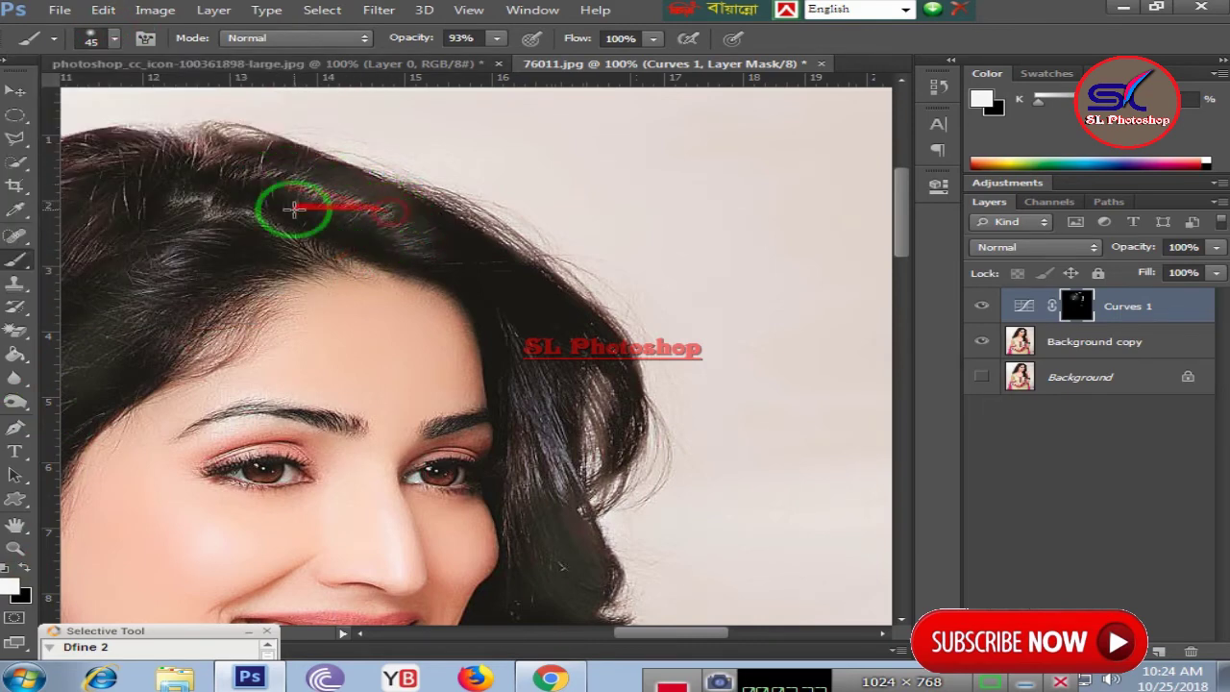
mouse_move(293, 208)
mouse_down()
mouse_move(151, 260)
mouse_move(242, 239)
mouse_move(169, 307)
mouse_up()
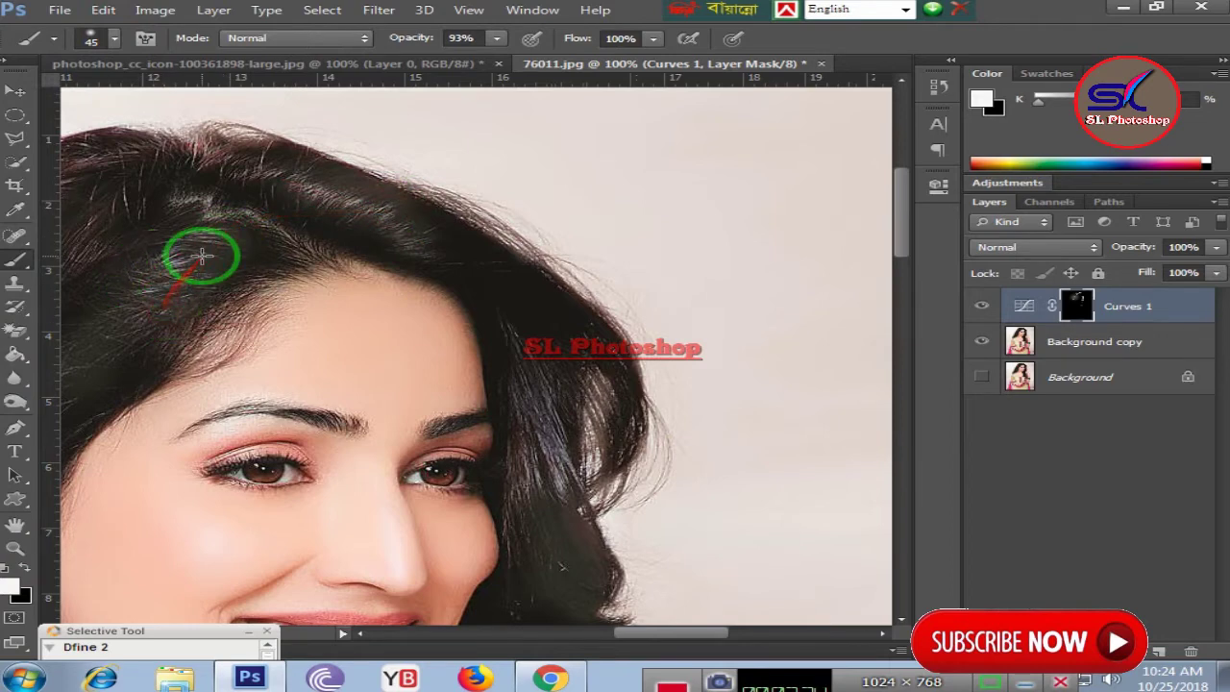
drag(659, 634, 615, 634)
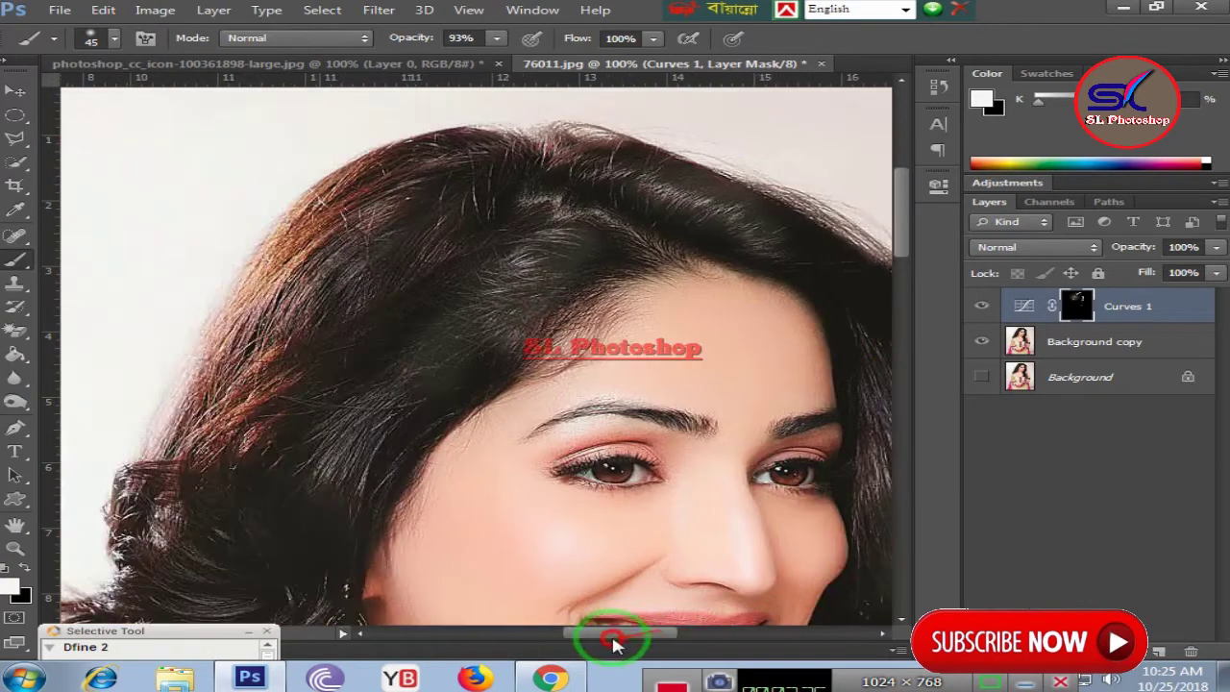
- Scroll over the hair and zoom out with Ctrl+- to show the full portrait
scroll(343, 349, down, 2)
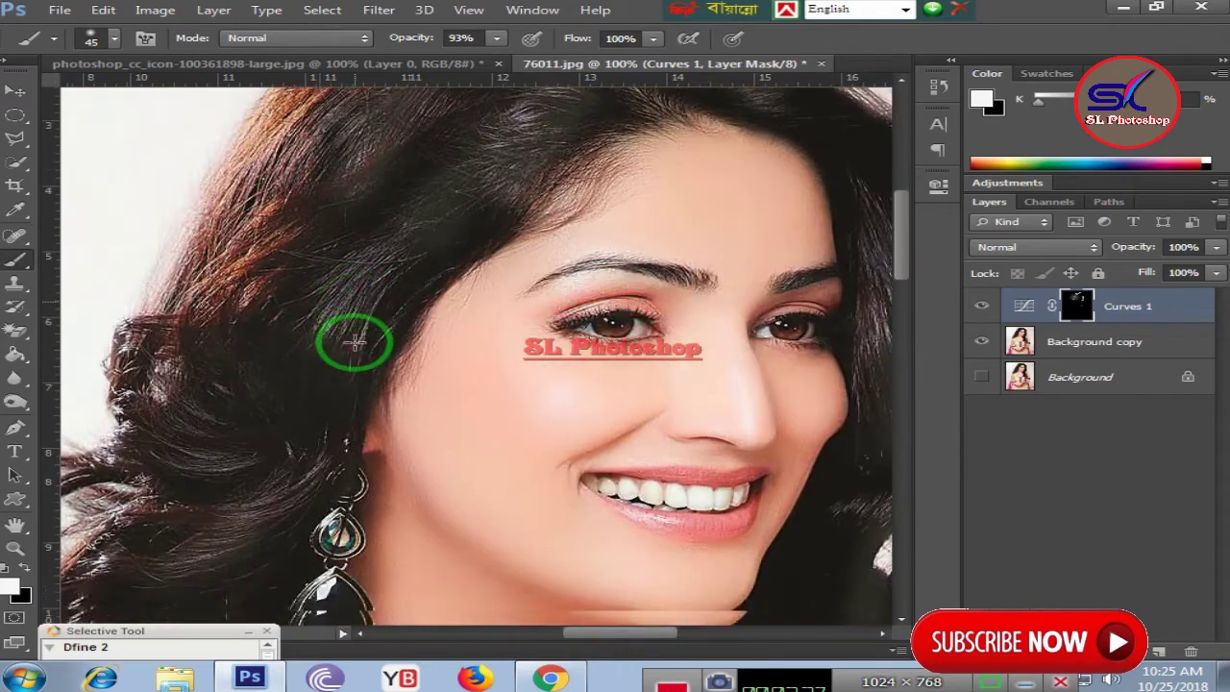
scroll(352, 340, down, 5)
scroll(316, 352, down, 2)
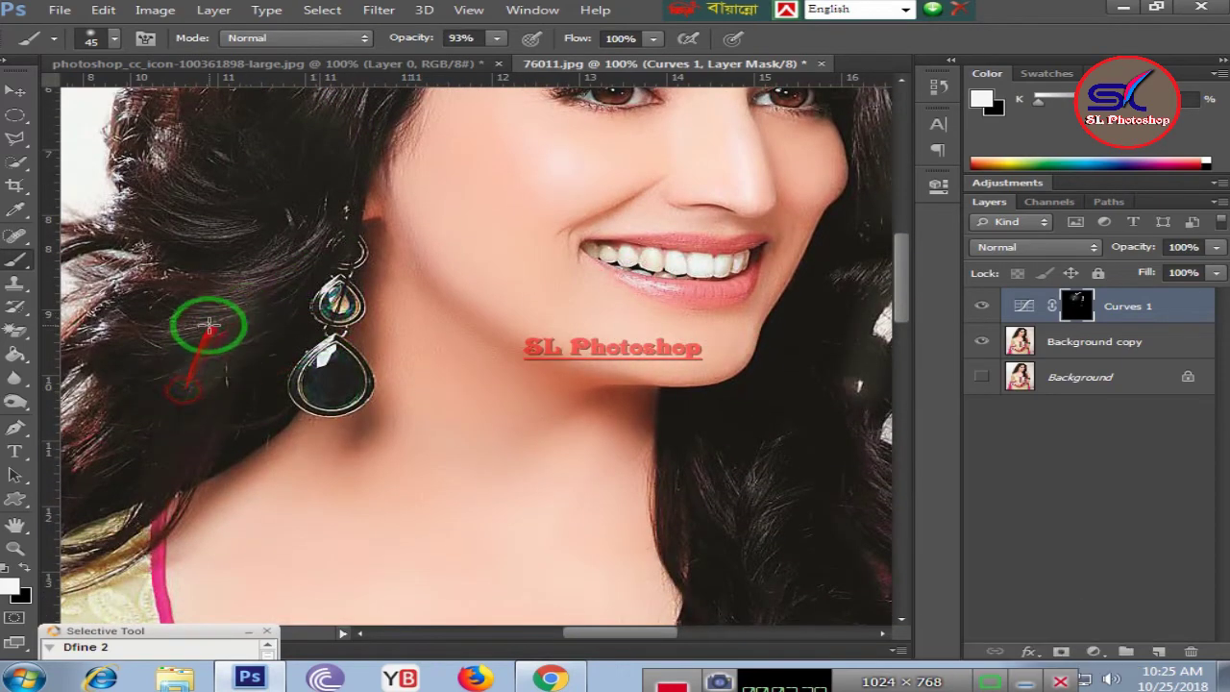
scroll(205, 412, down, 4)
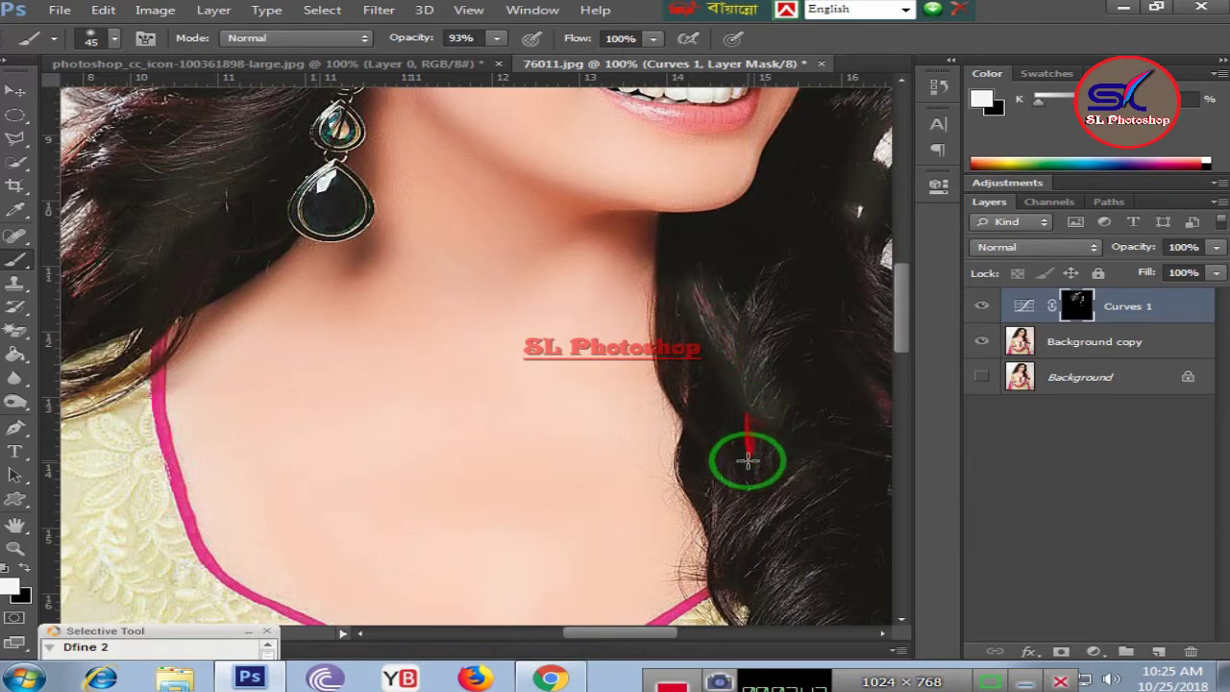
key(ctrl+minus)
key(ctrl+minus)
key(ctrl+minus)
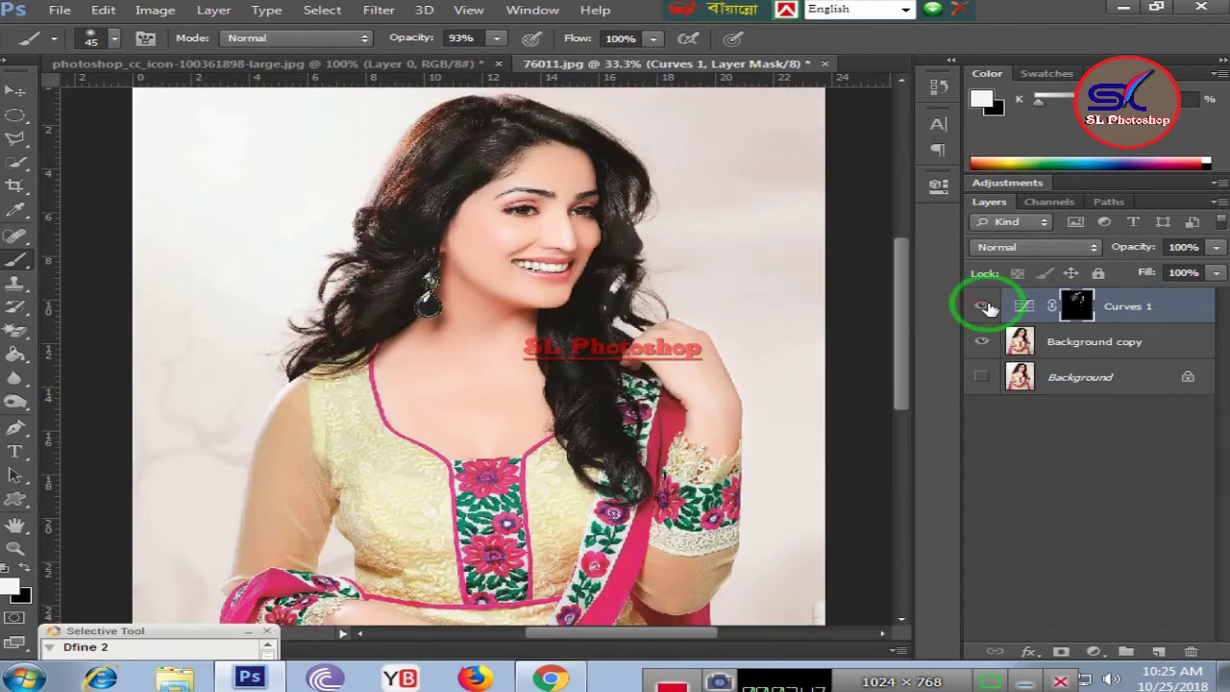
- Toggle Curves 1 visibility off and on to compare the hair
click(982, 305)
click(984, 305)
click(984, 305)
- Zoom in and paint brightening onto the hair beside the neck
key(ctrl+plus)
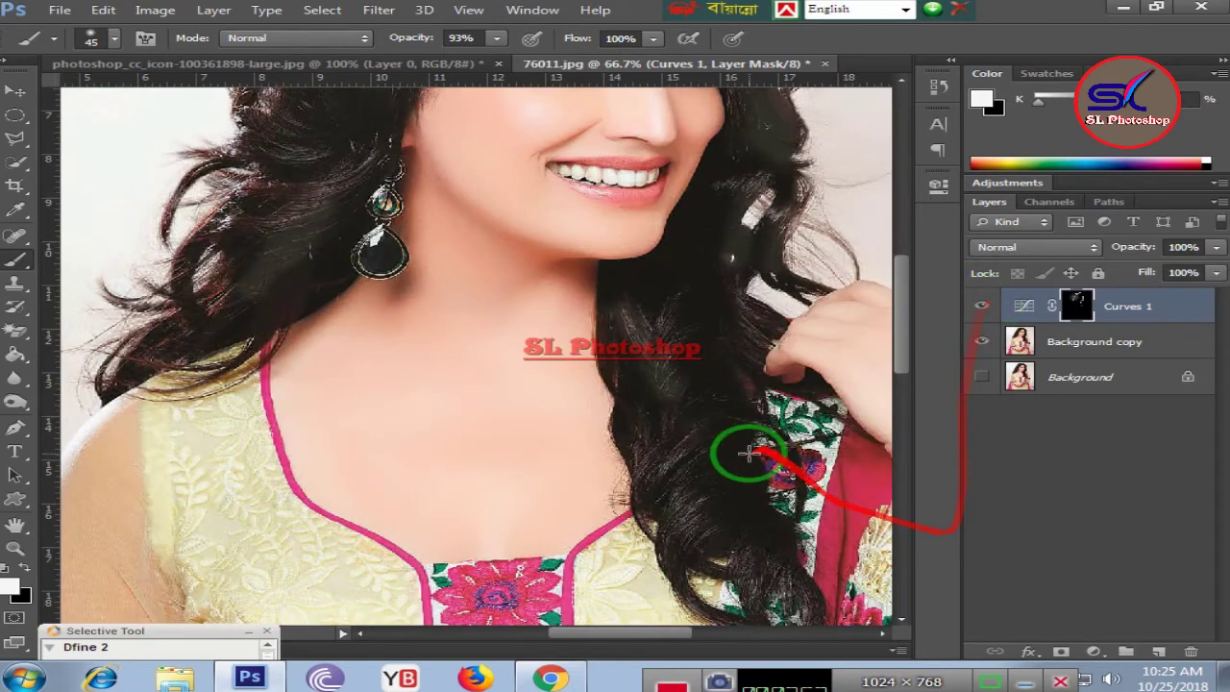
drag(698, 485, 725, 509)
mouse_move(707, 433)
mouse_down()
mouse_move(721, 535)
mouse_move(711, 454)
mouse_up()
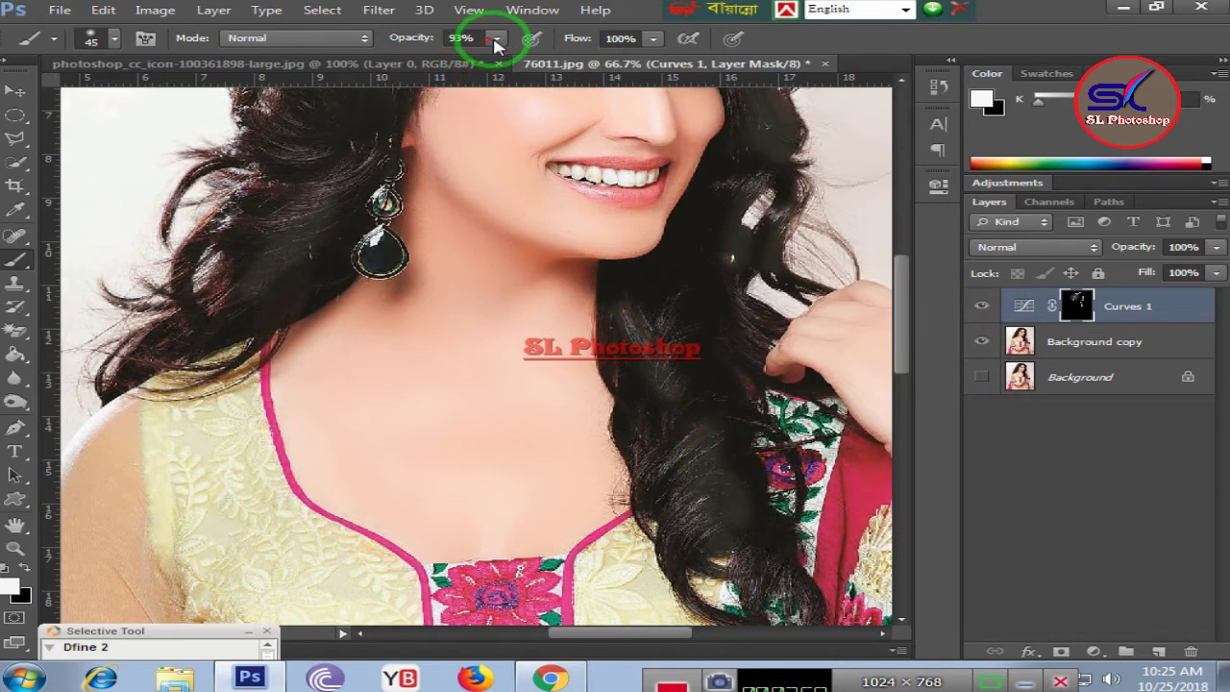
- At 60% brush opacity, brighten the lower hair, hair by the cheek, and left hair to shoulder
click(457, 60)
drag(692, 380, 696, 456)
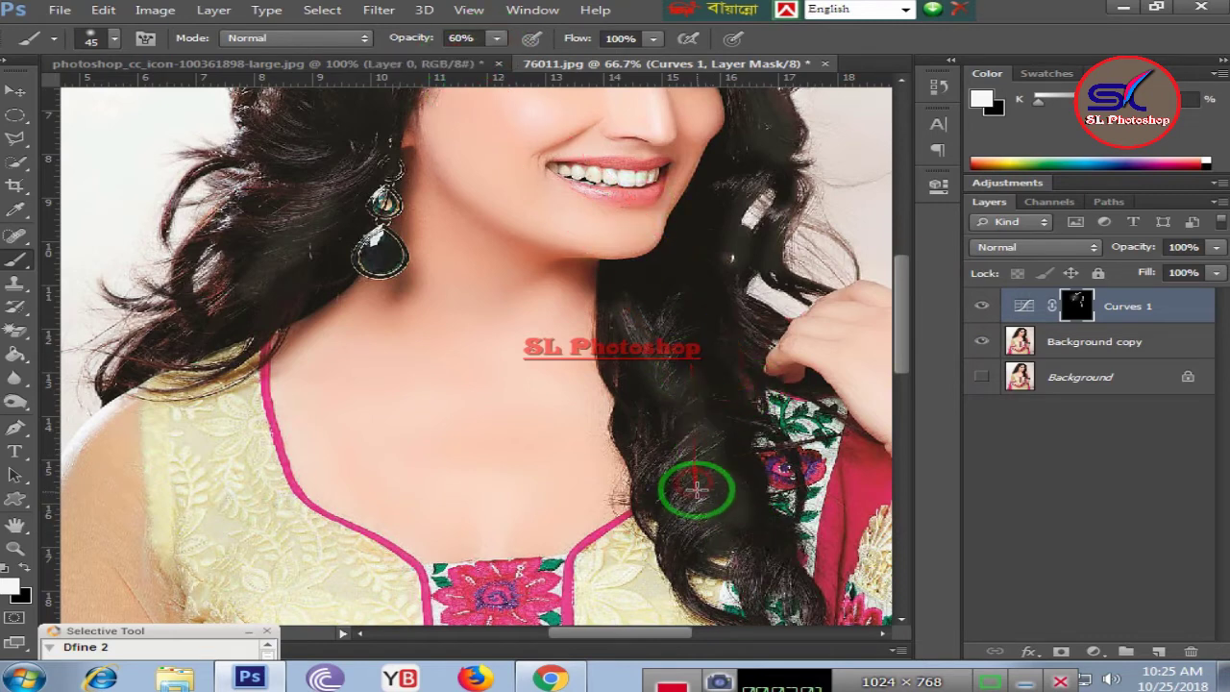
scroll(699, 442, up, 2)
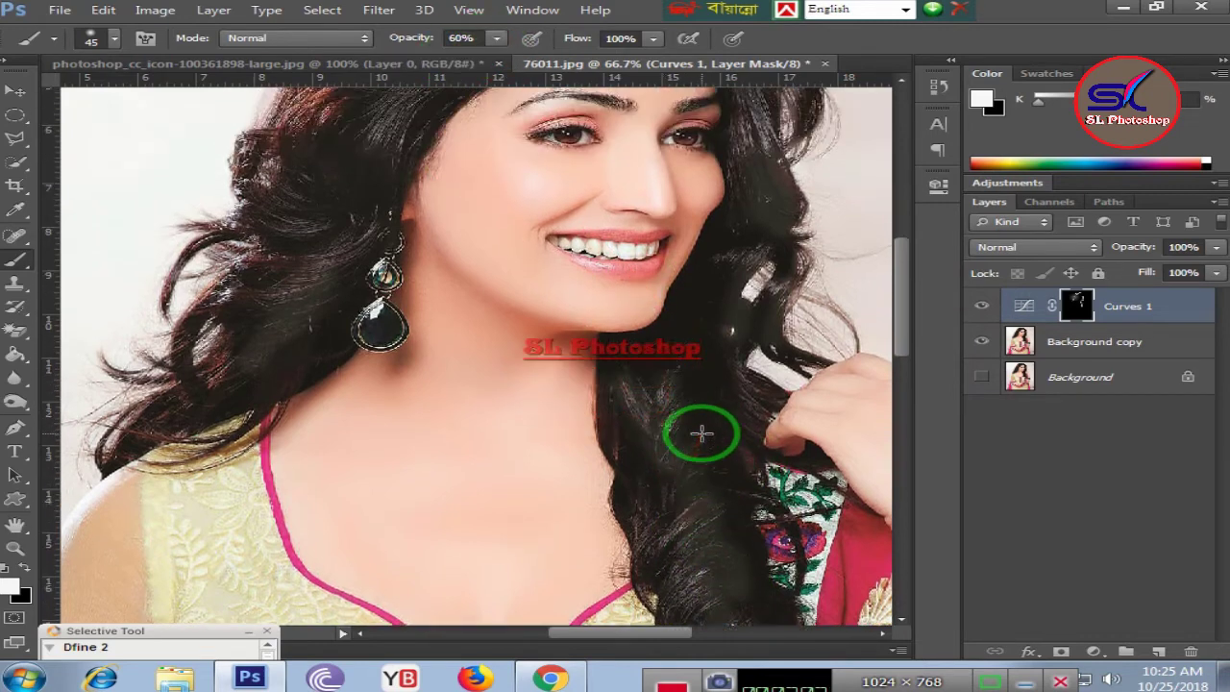
scroll(721, 403, up, 2)
drag(724, 329, 770, 389)
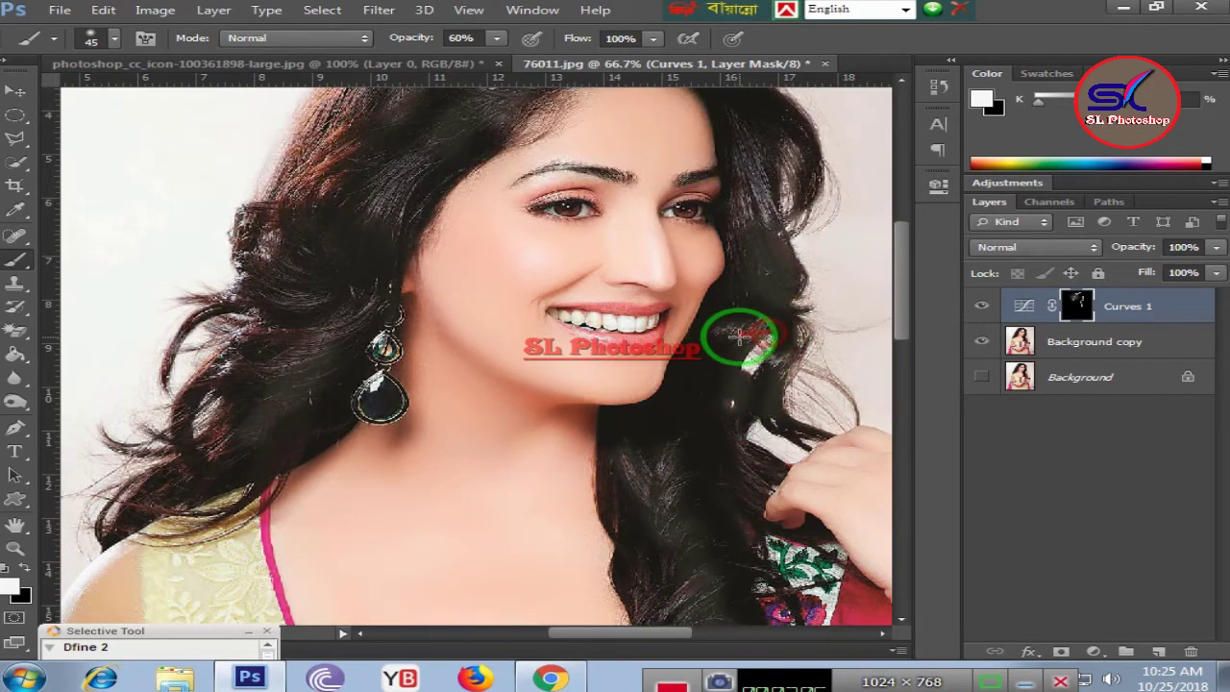
mouse_move(323, 440)
mouse_down()
mouse_move(321, 352)
mouse_move(308, 411)
mouse_move(222, 473)
mouse_move(266, 356)
mouse_move(374, 323)
mouse_move(288, 283)
mouse_move(374, 310)
mouse_move(486, 248)
mouse_move(557, 227)
mouse_move(714, 286)
mouse_move(799, 352)
mouse_move(841, 498)
mouse_up()
scroll(278, 341, up, 2)
scroll(379, 288, up, 3)
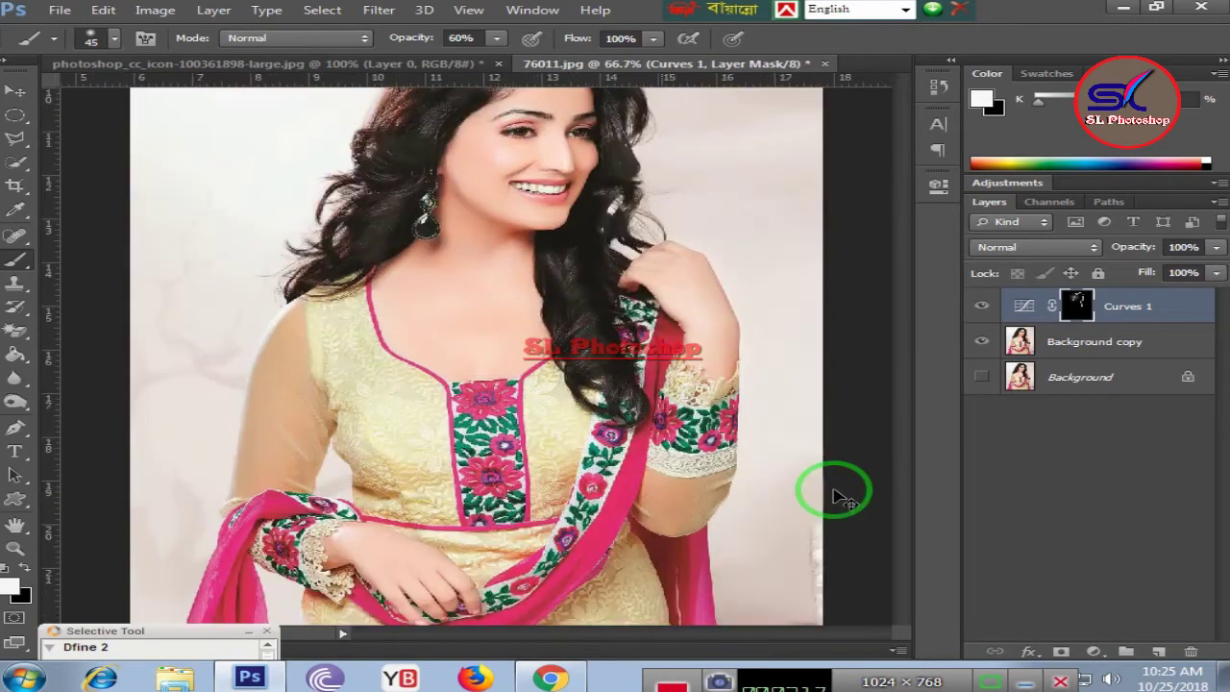
- Zoom in and repeatedly toggle Curves 1 to compare the hair with and without brightening
key(ctrl+plus)
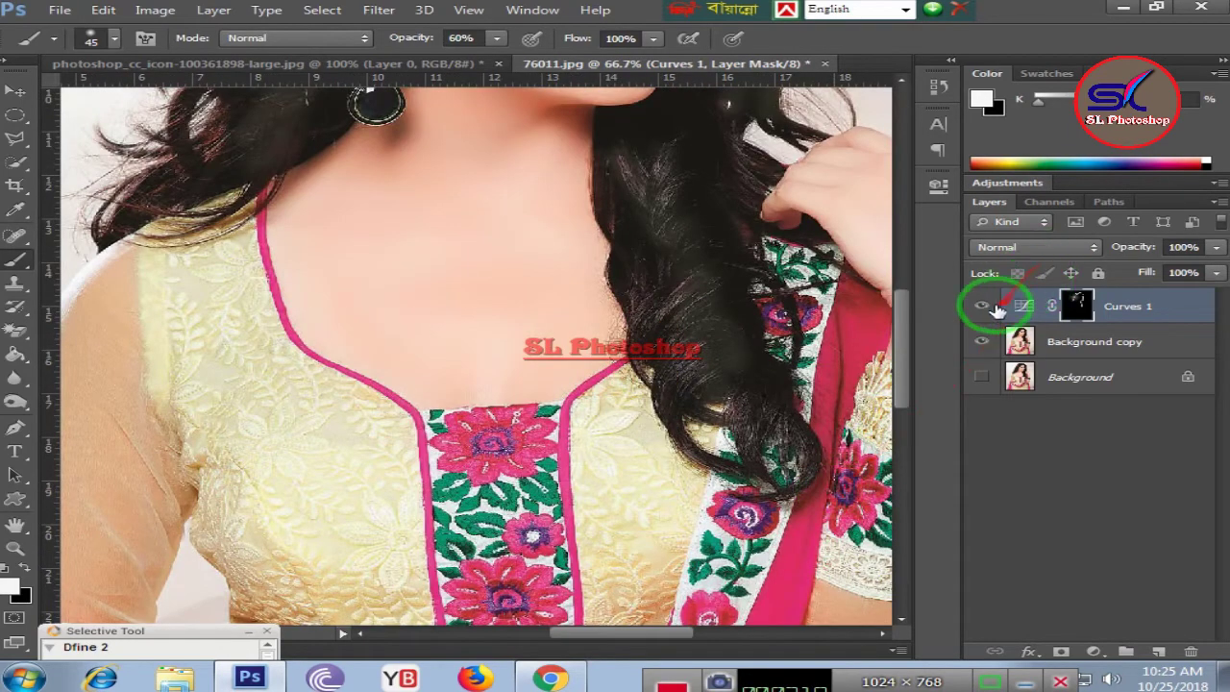
click(981, 306)
click(980, 305)
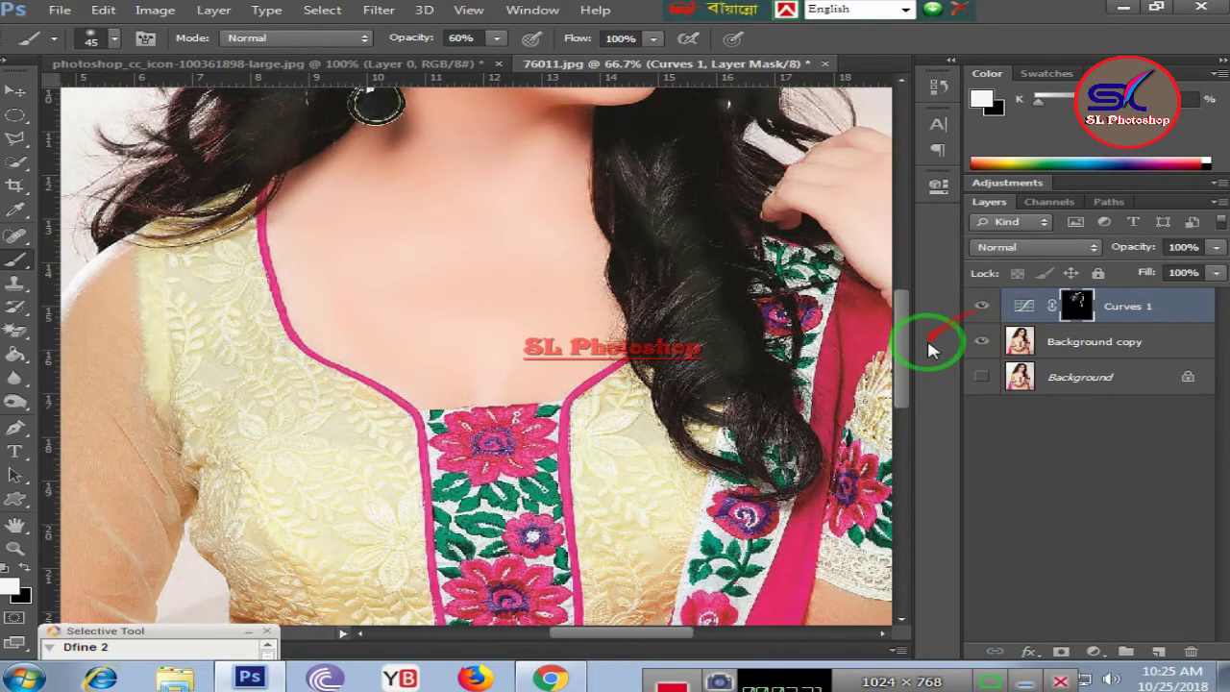
drag(901, 338, 917, 271)
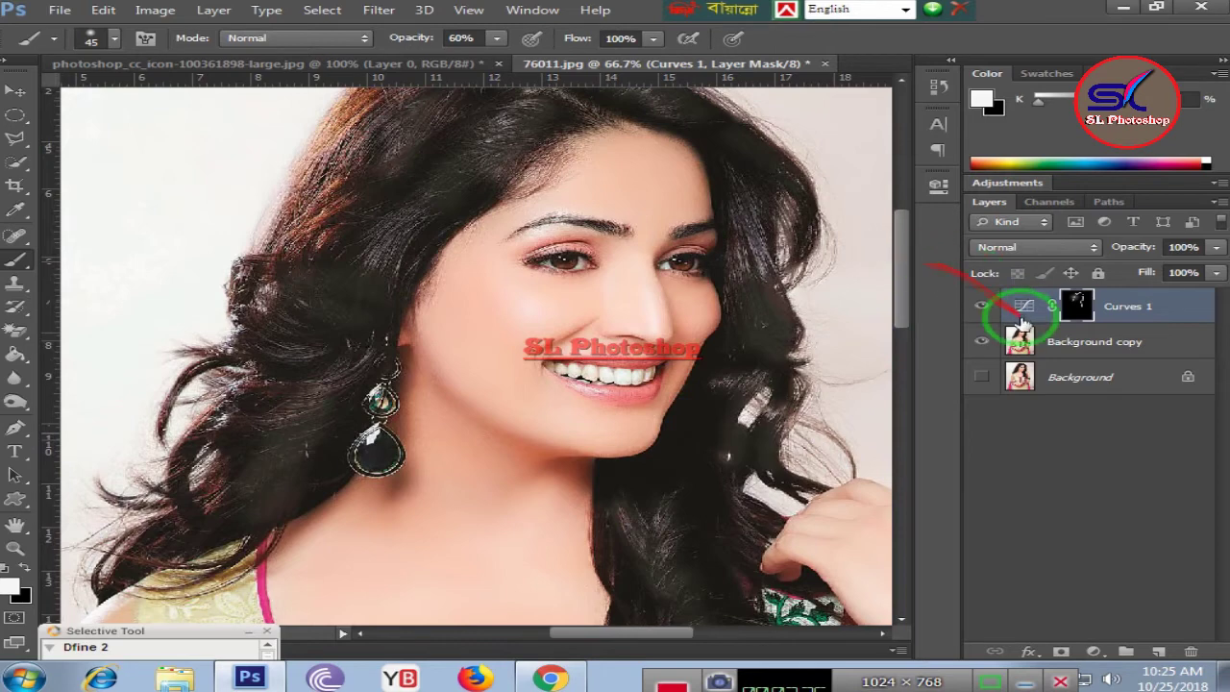
click(972, 305)
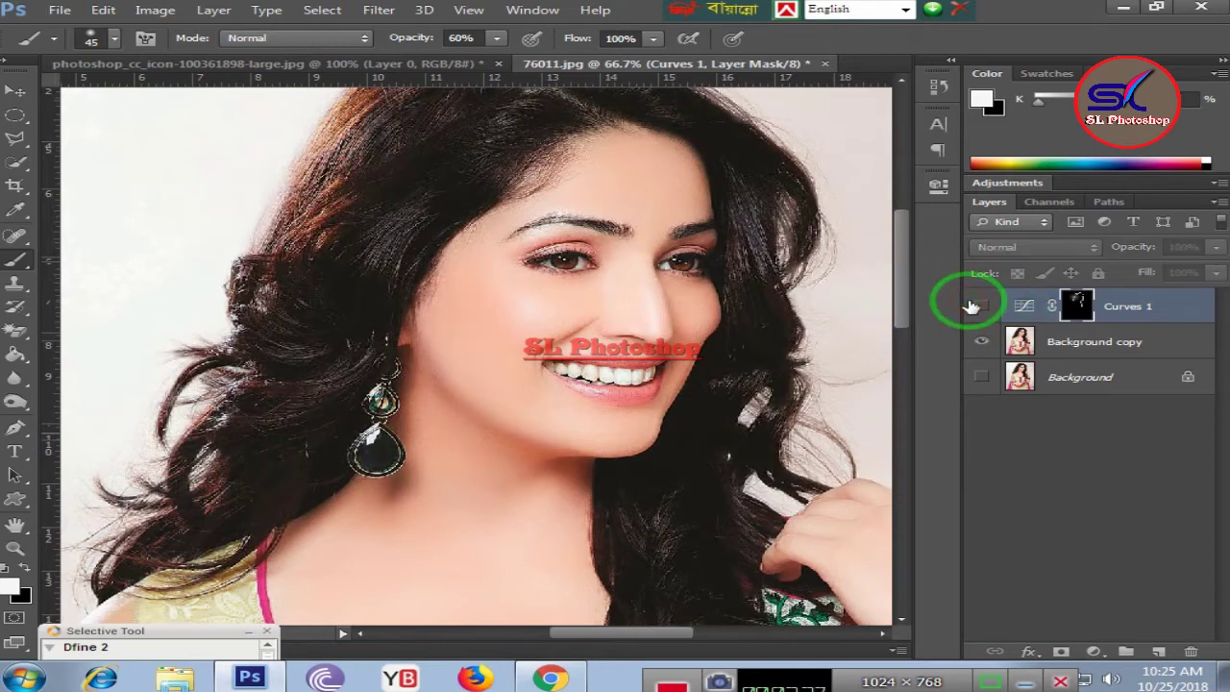
click(972, 306)
click(972, 306)
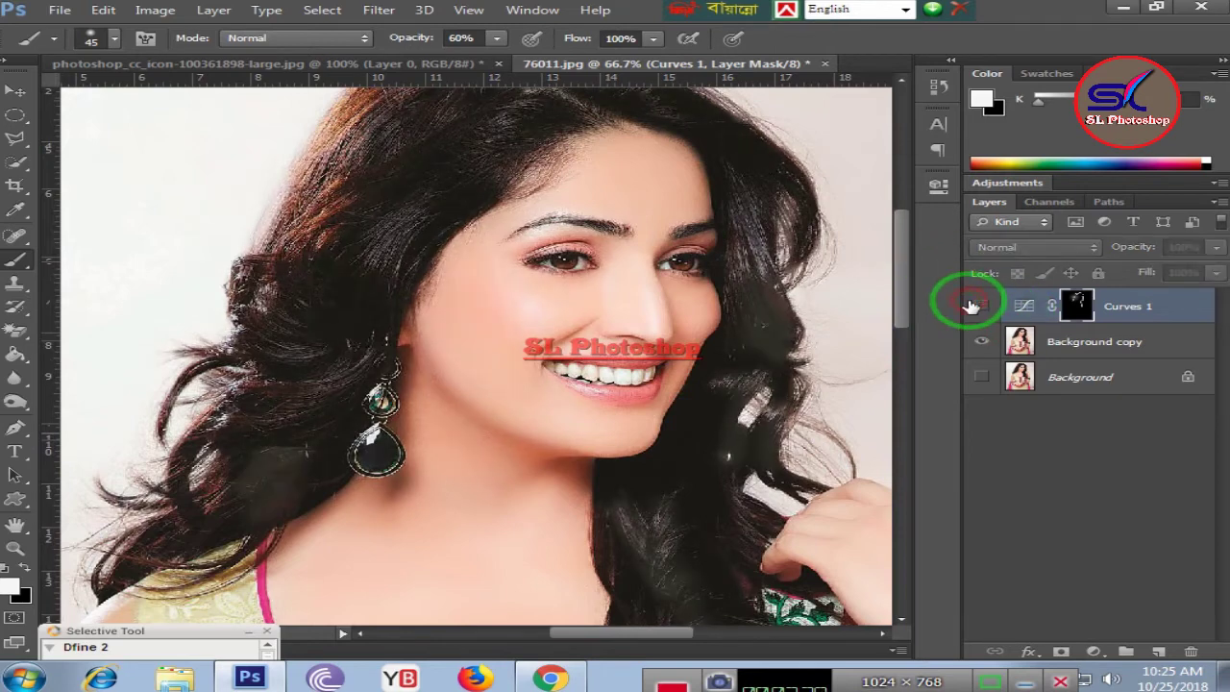
click(973, 305)
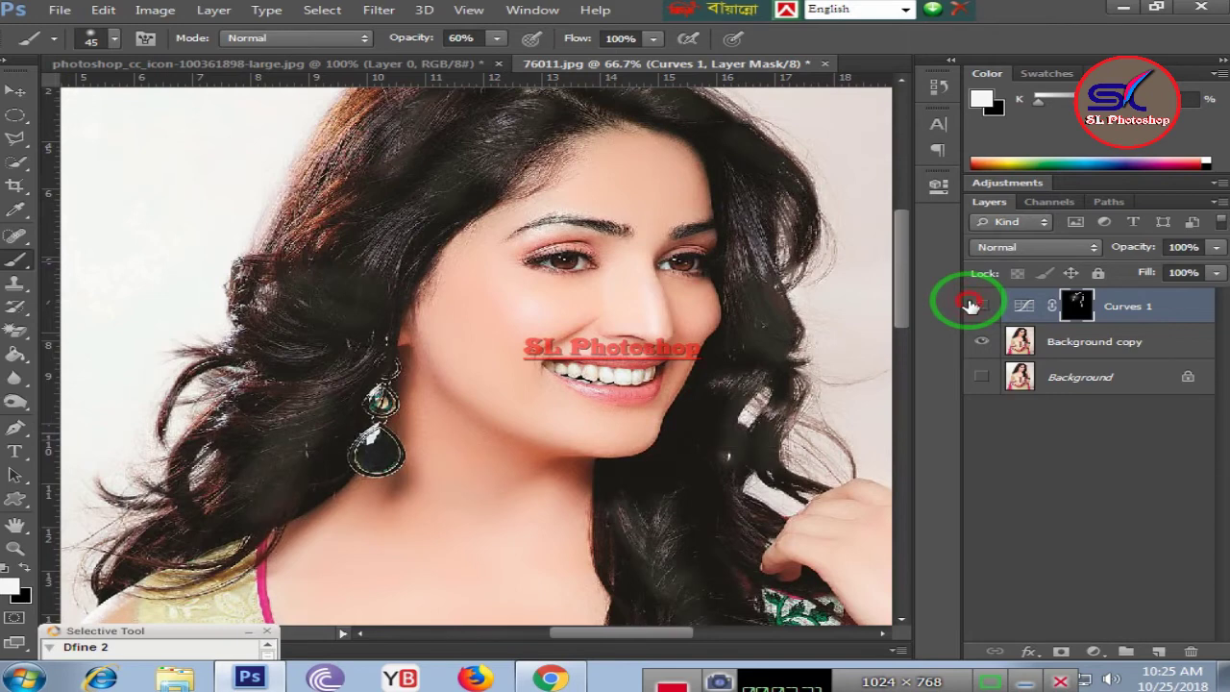
click(972, 306)
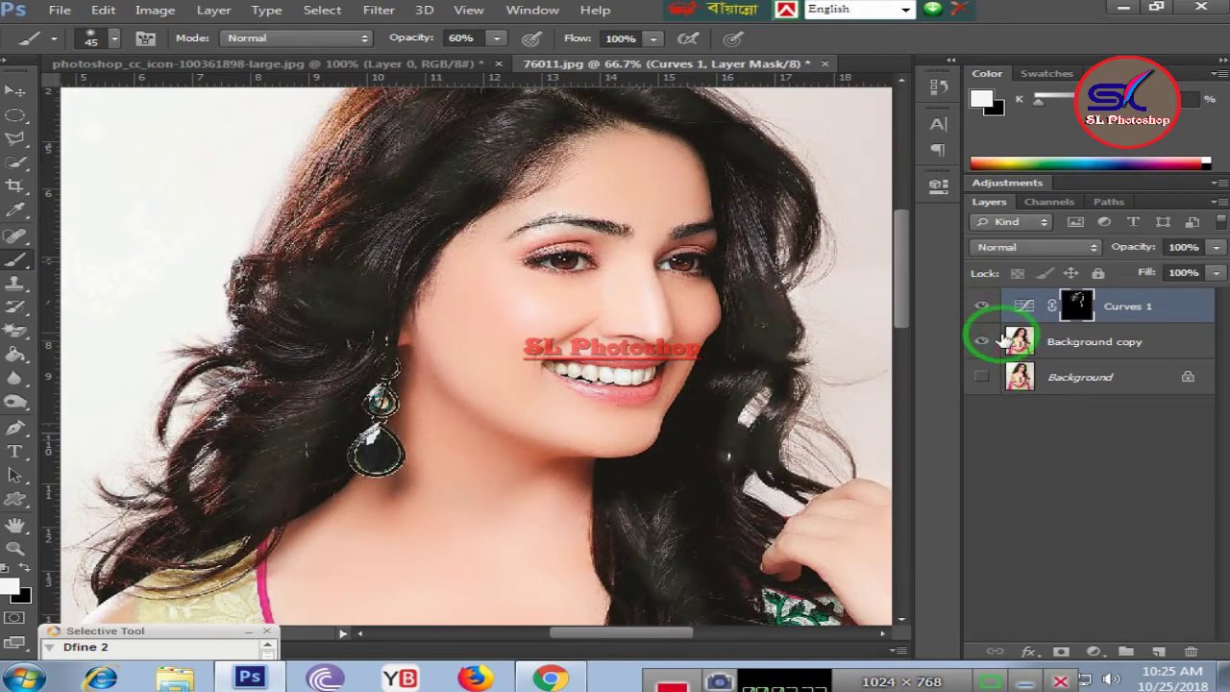
- Fit the whole photo on screen and toggle Curves 1 repeatedly, ending with it hidden
key(ctrl+0)
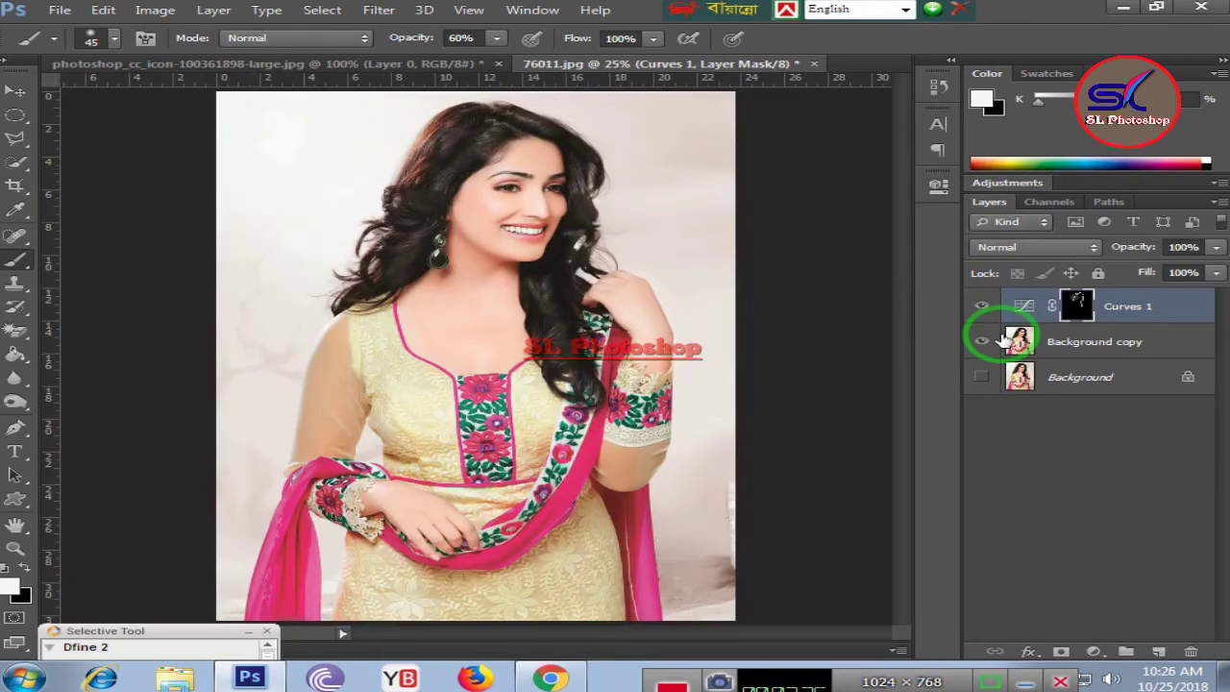
key(ctrl+plus)
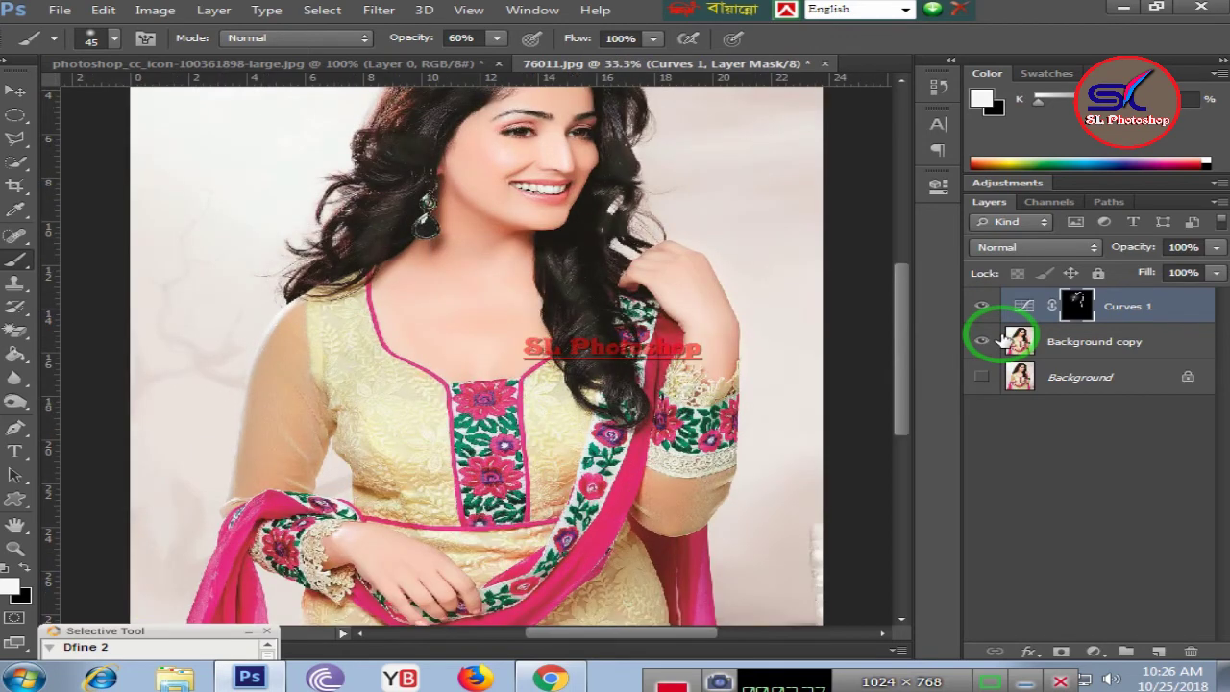
click(982, 308)
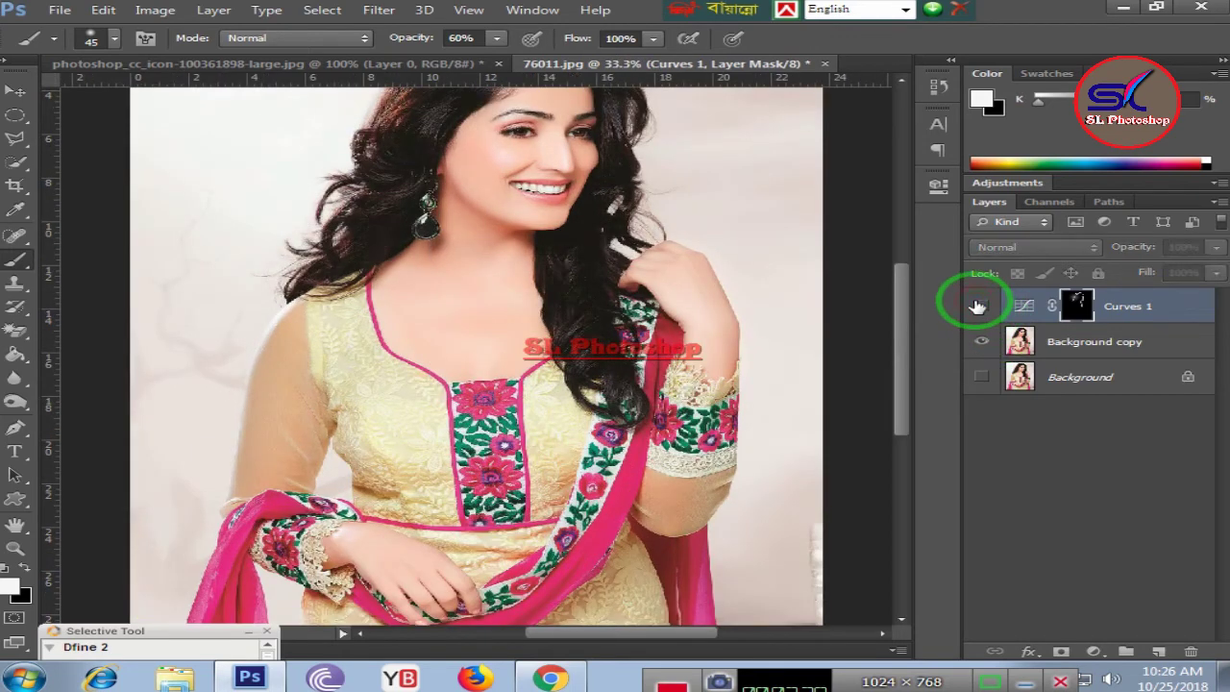
click(978, 306)
click(978, 306)
click(979, 305)
click(978, 306)
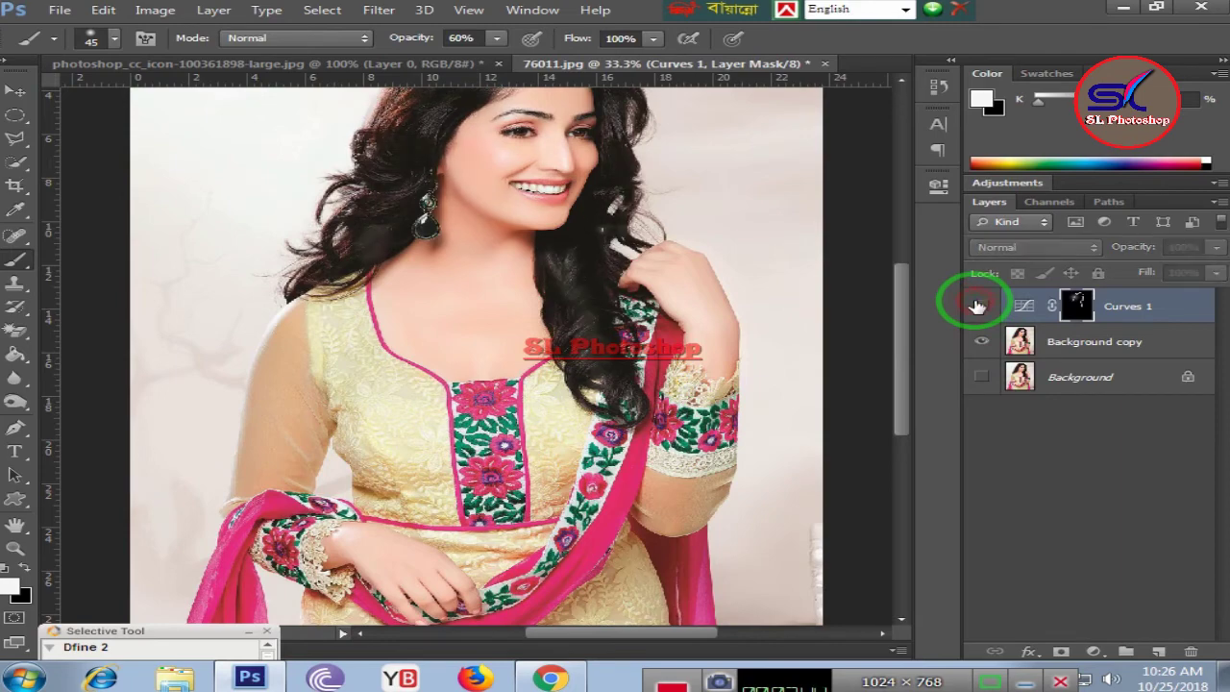
click(978, 305)
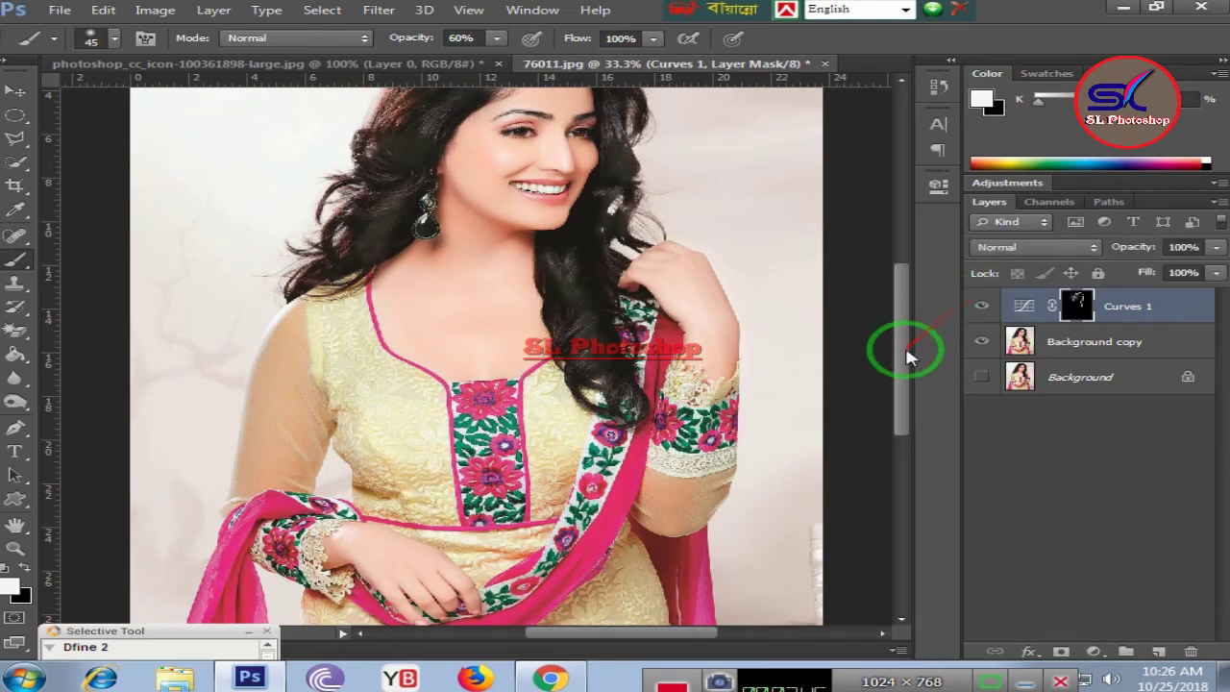
drag(907, 356, 918, 303)
click(981, 307)
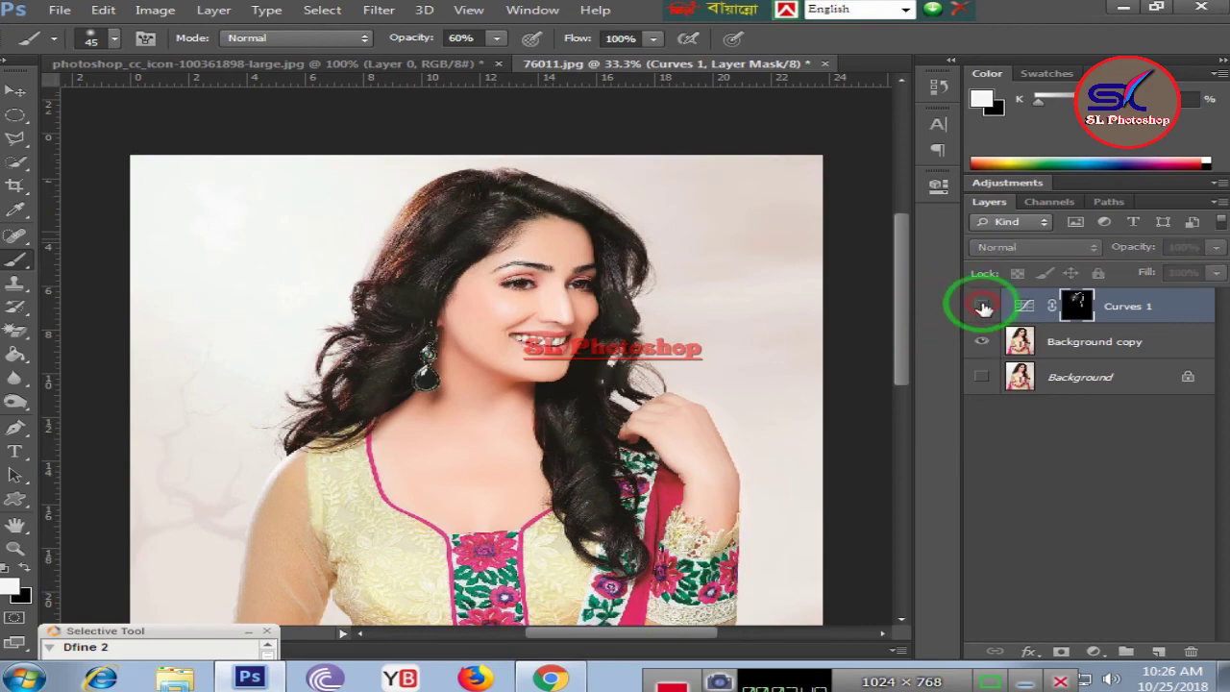